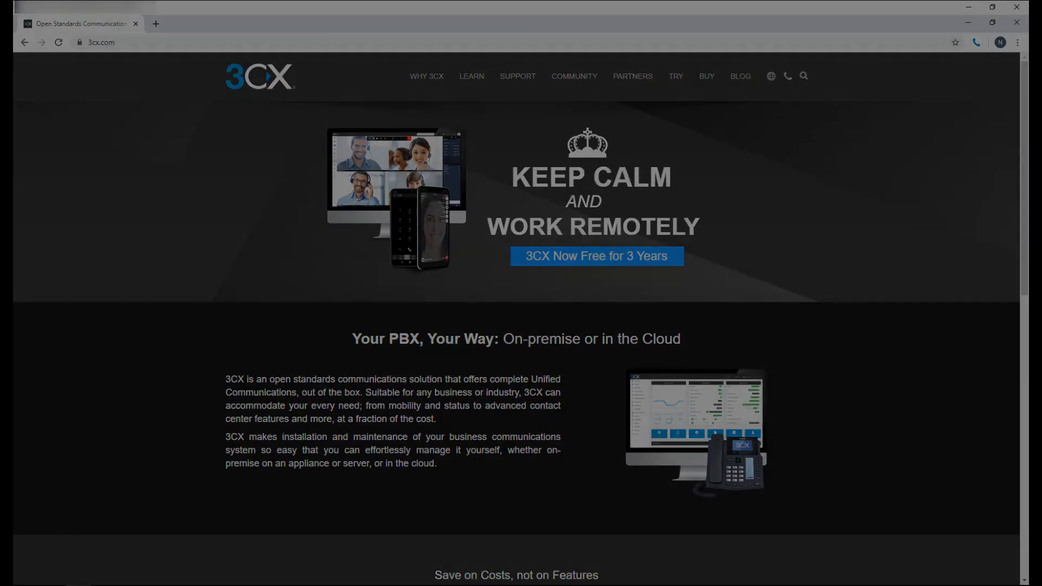
- Open the free 3CX offer, then set the PBX country to Cyprus (+357) and choose the voice prompt language
{"action": "left_click", "coordinate": [596, 256]}
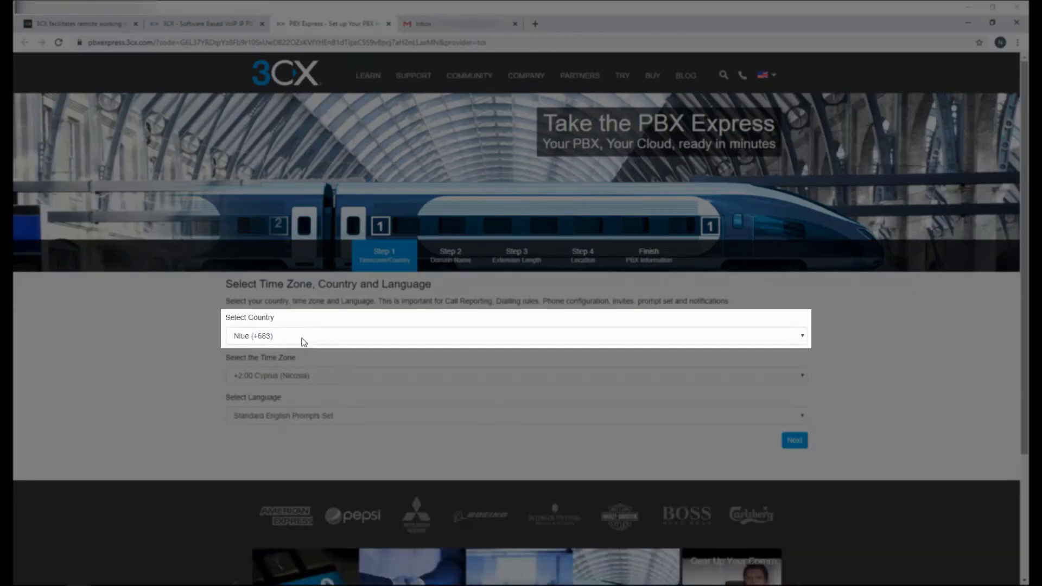
{"action": "left_click", "coordinate": [303, 342]}
{"action": "scroll", "coordinate": [282, 434], "scroll_direction": "up", "scroll_amount": 15}
{"action": "left_click", "coordinate": [271, 443]}
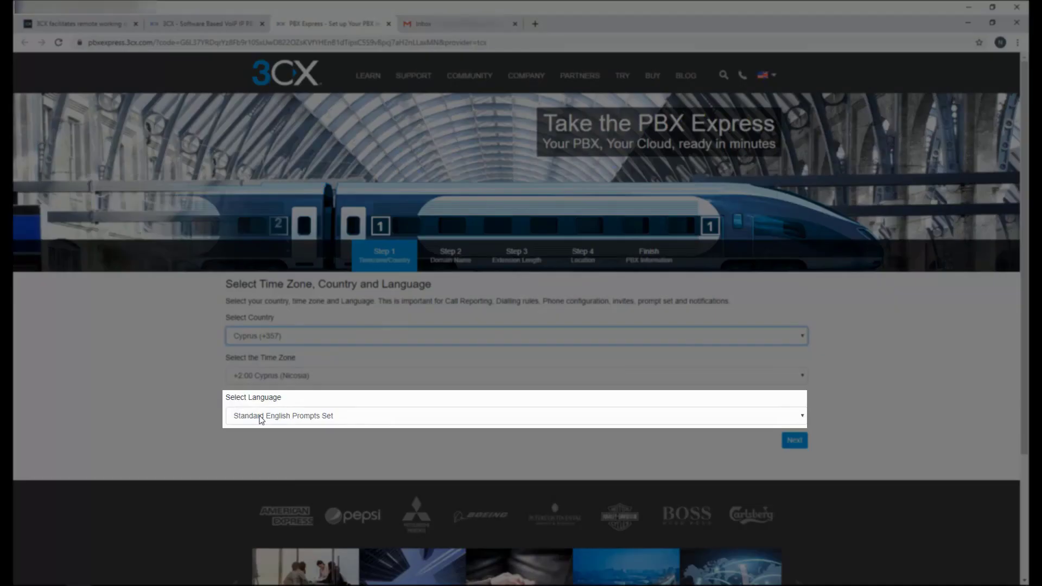
{"action": "left_click", "coordinate": [261, 416]}
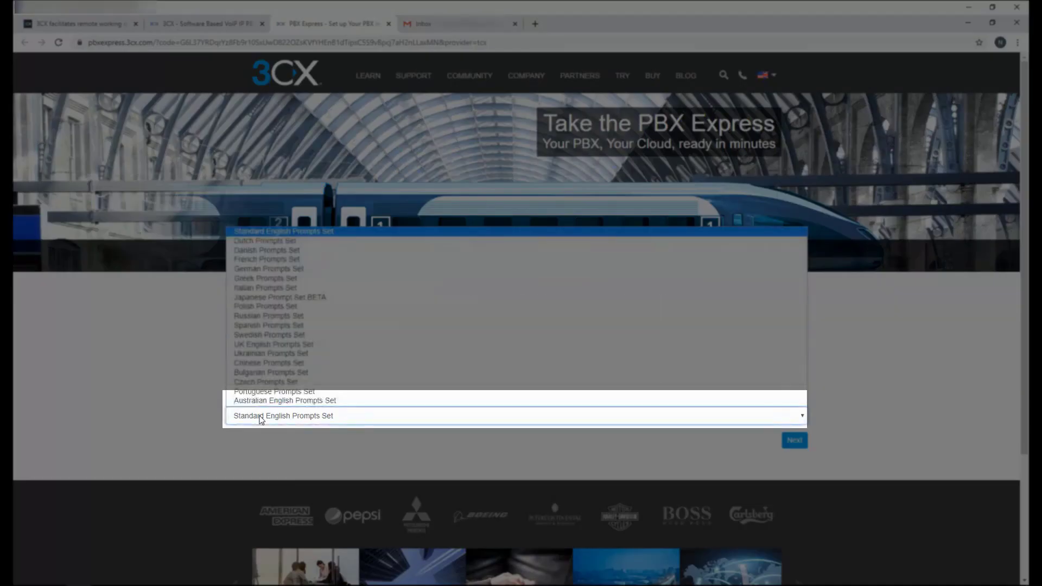
{"action": "left_click", "coordinate": [260, 396]}
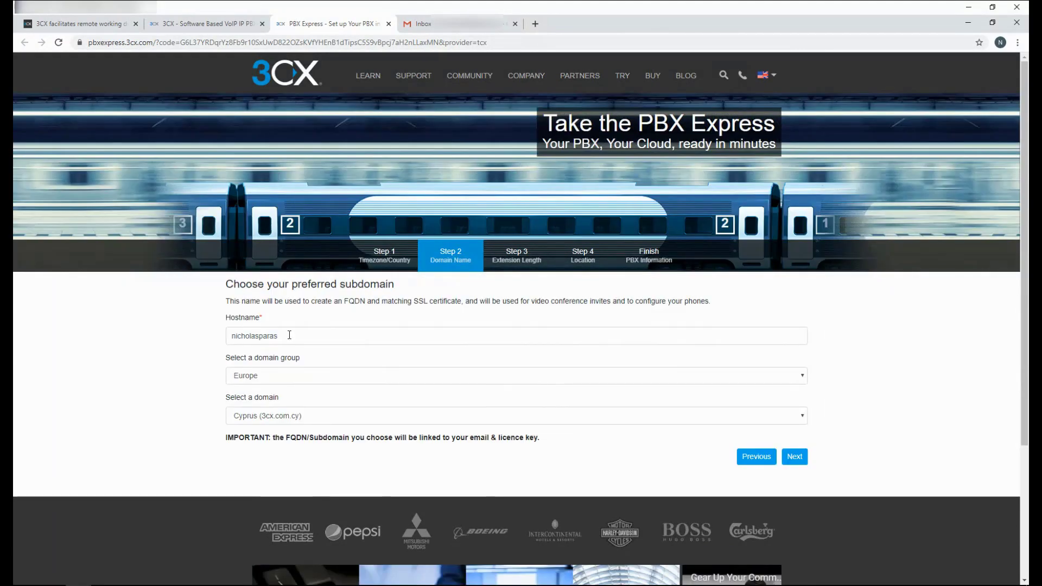
- Set the PBX hostname to remotedemo and the extension length to 3 Digits (000-999)
{"action": "left_click", "coordinate": [793, 460]}
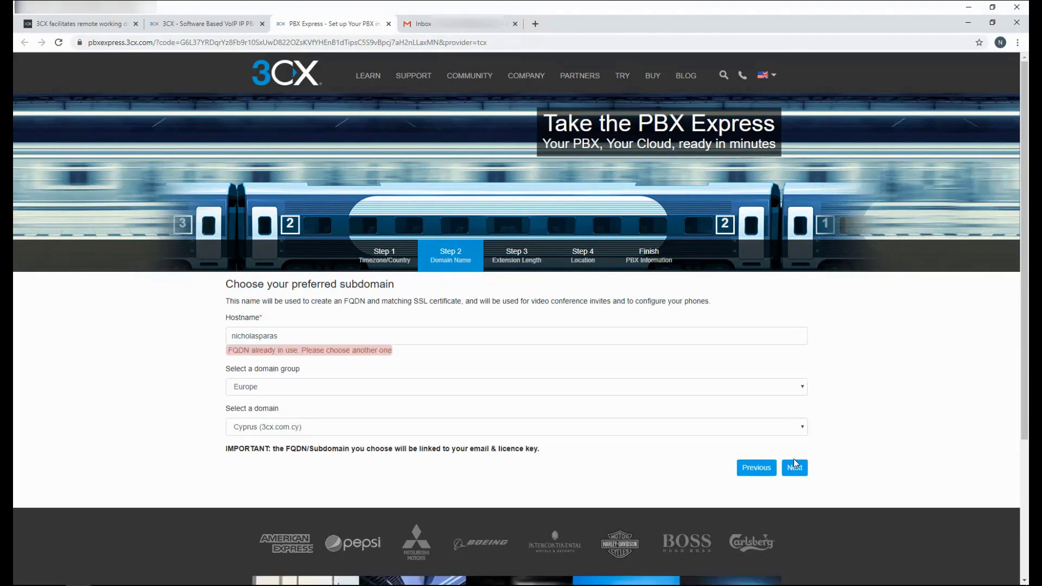
{"action": "left_click_drag", "start_coordinate": [279, 336], "coordinate": [232, 337]}
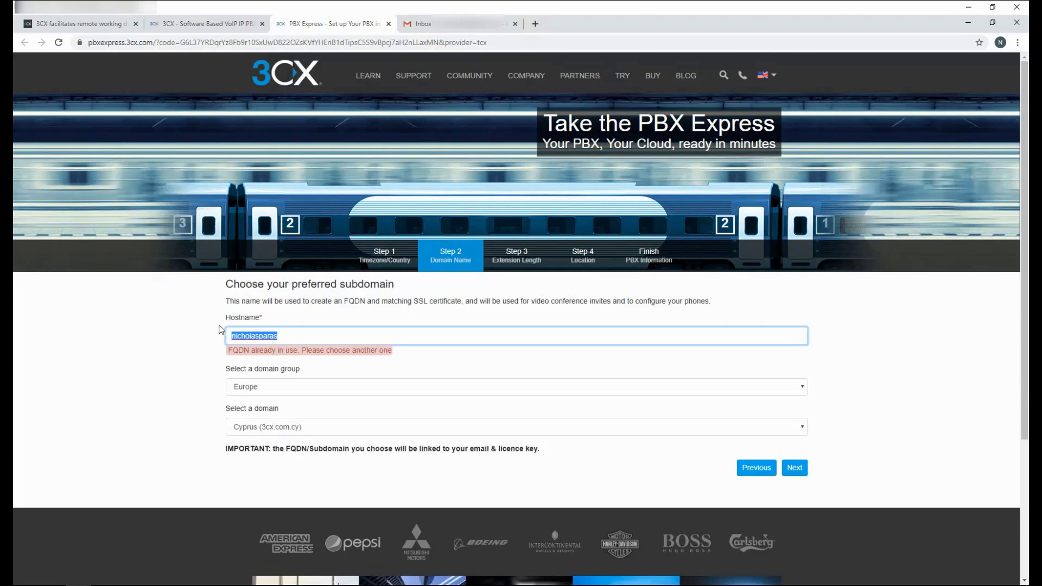
{"action": "type", "text": "remotedemo"}
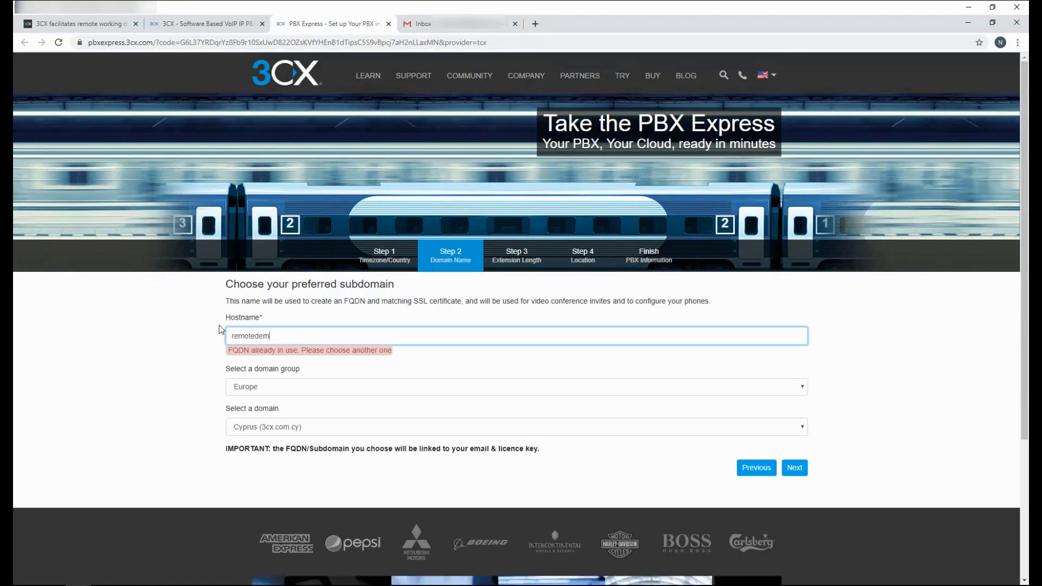
{"action": "left_click", "coordinate": [792, 467]}
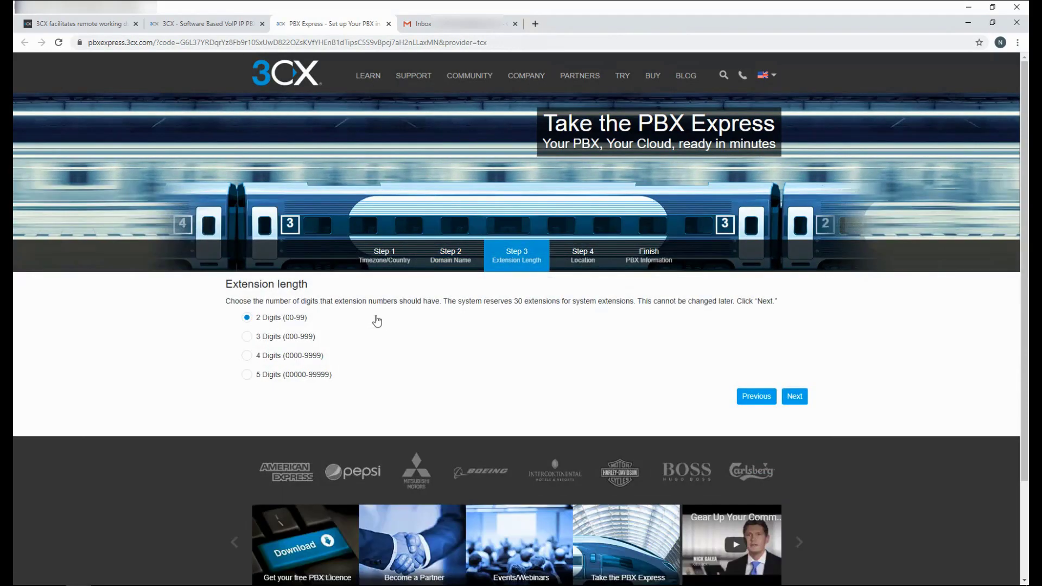
{"action": "left_click", "coordinate": [246, 337]}
{"action": "left_click", "coordinate": [804, 391]}
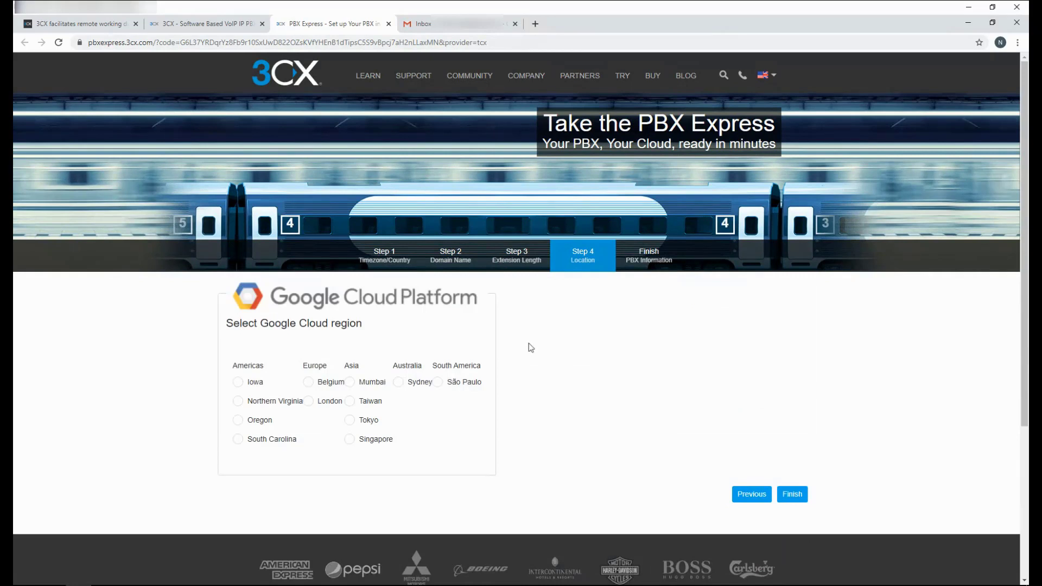
- Select Oregon as the Google Cloud region and accept the license agreement to install the PBX
{"action": "left_click", "coordinate": [238, 420]}
{"action": "left_click", "coordinate": [793, 493]}
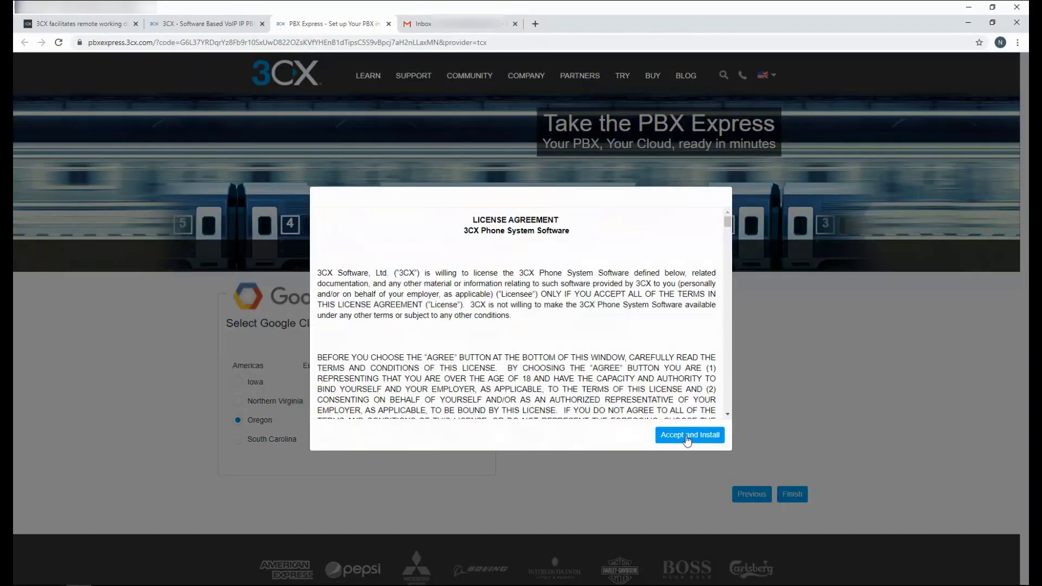
{"action": "left_click", "coordinate": [688, 437]}
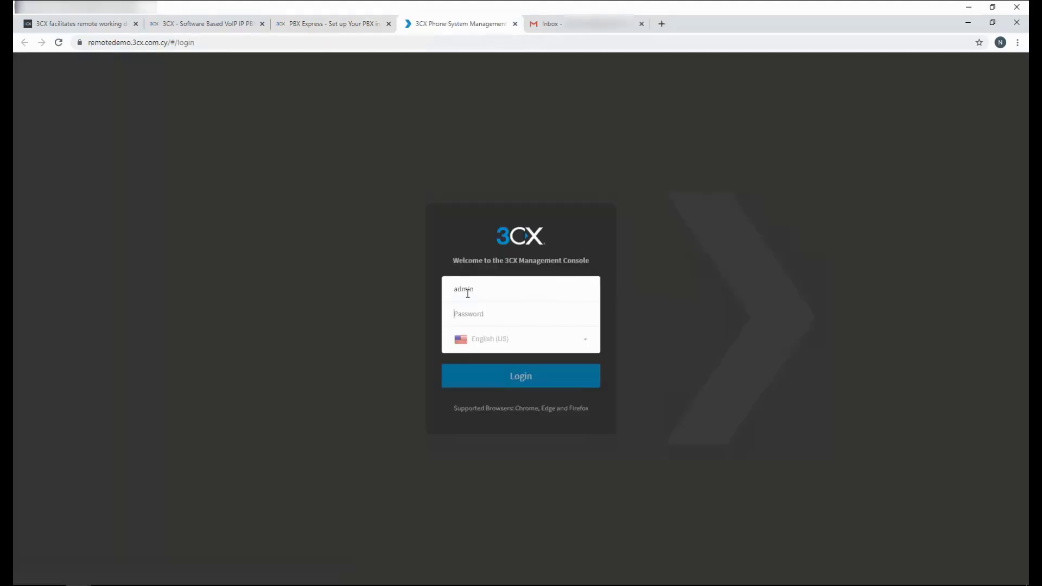
- Paste the admin account password and choose English (UK) as the language for the 3CX Management Console login
{"action": "key", "text": "ctrl+v"}
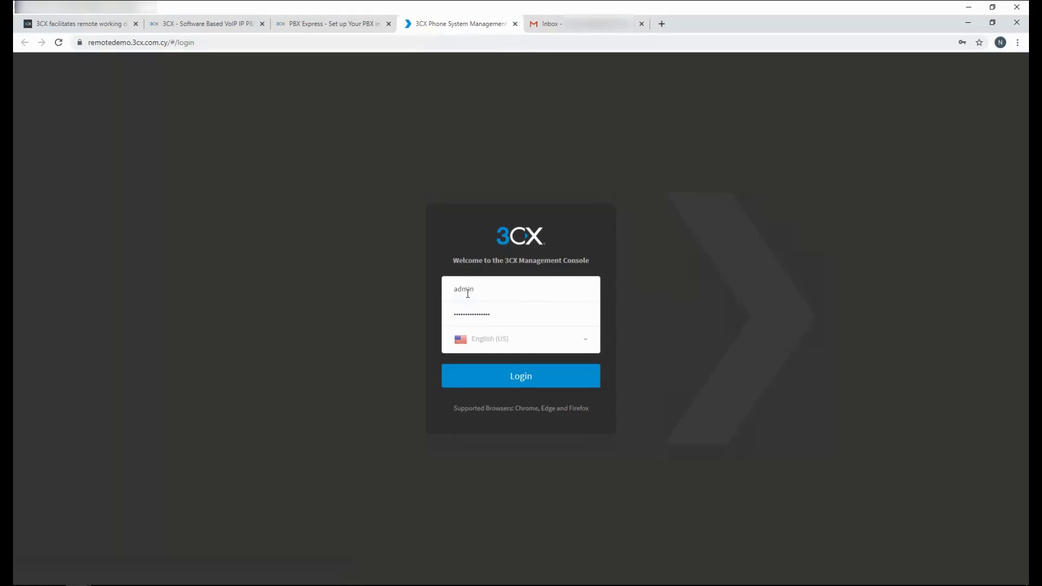
{"action": "left_click", "coordinate": [502, 342]}
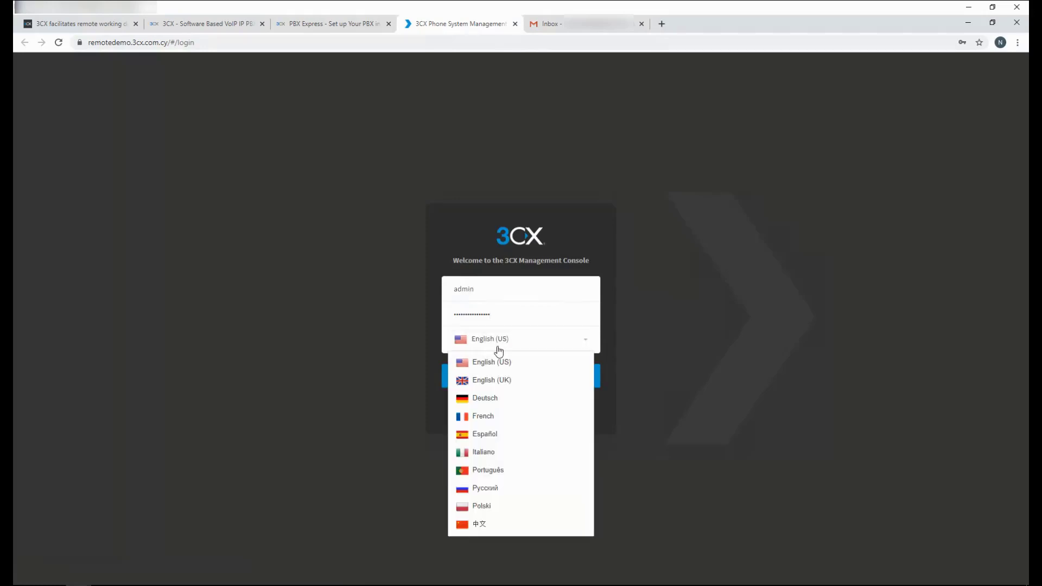
{"action": "left_click", "coordinate": [465, 378]}
{"action": "left_click", "coordinate": [491, 384]}
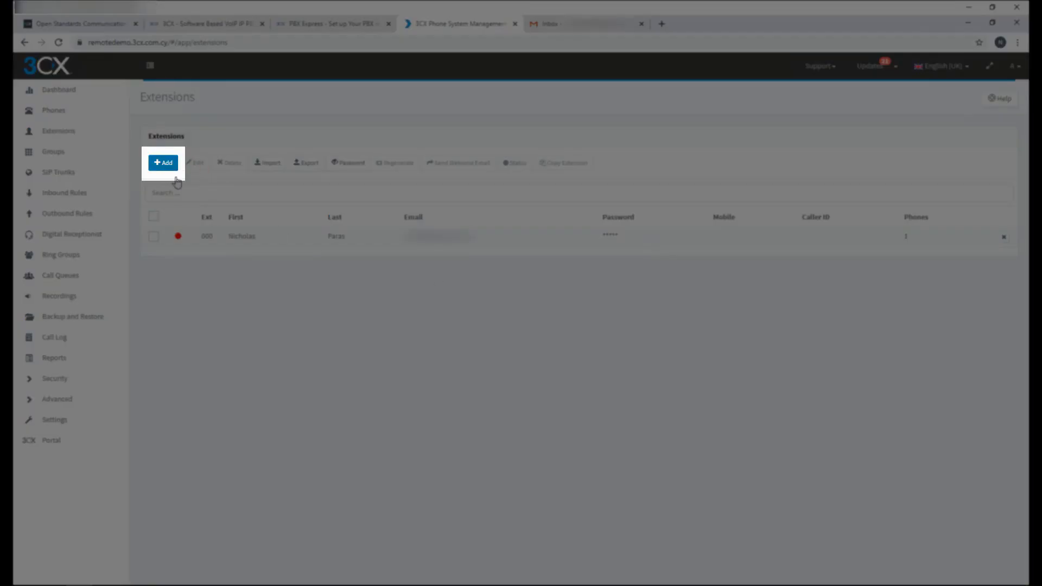
- Add extension 001 with first name Extension, last name User and the user's e-mail address
{"action": "left_click", "coordinate": [163, 166]}
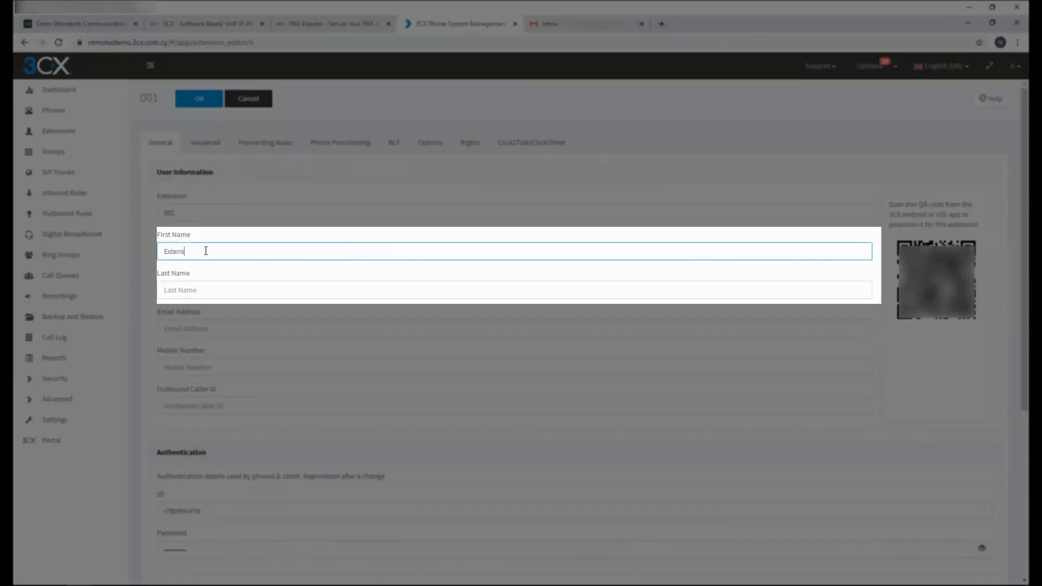
{"action": "type", "text": "ion"}
{"action": "key", "text": "Tab"}
{"action": "type", "text": "Us"}
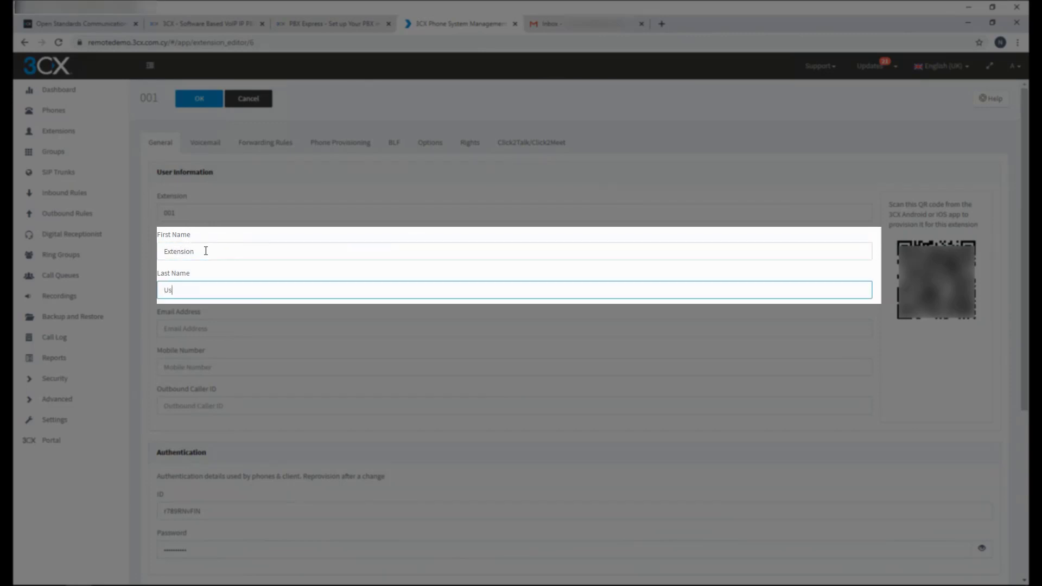
{"action": "type", "text": "er"}
{"action": "key", "text": "Tab"}
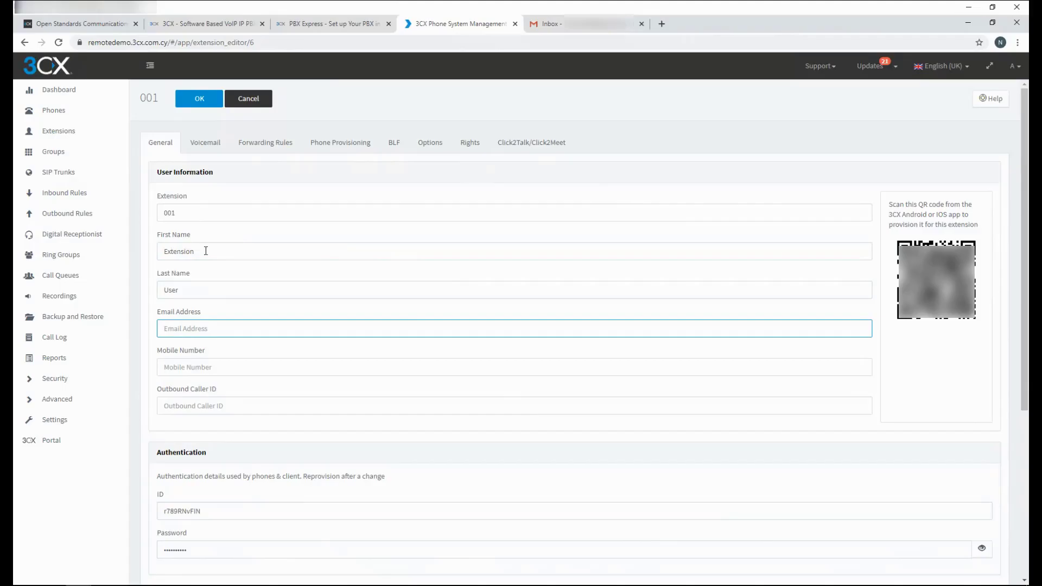
{"action": "key", "text": "ctrl+v"}
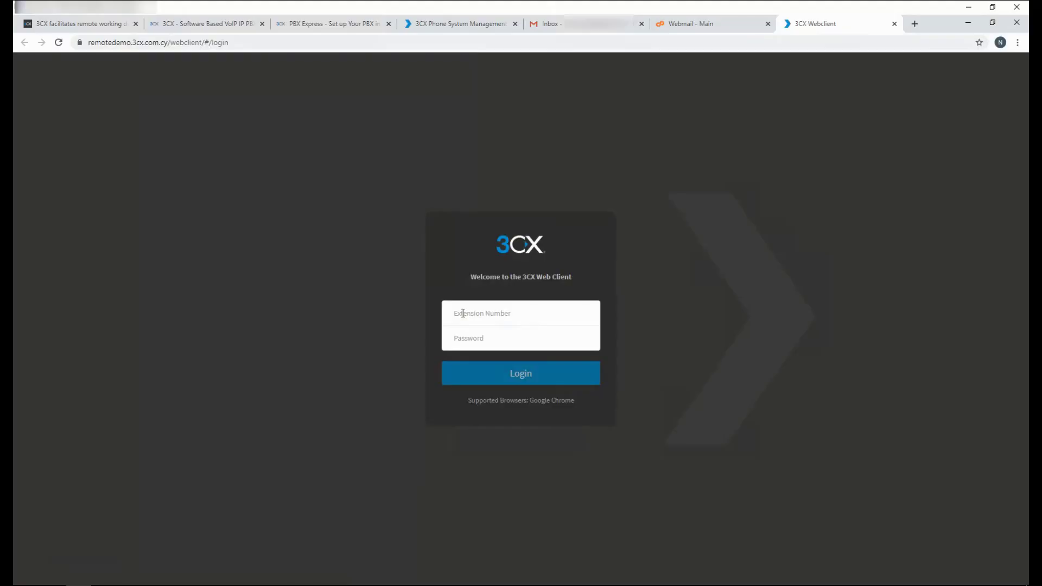
- Enter extension number 000 in the 3CX Web Client login form
{"action": "left_click", "coordinate": [462, 313]}
{"action": "type", "text": "000"}
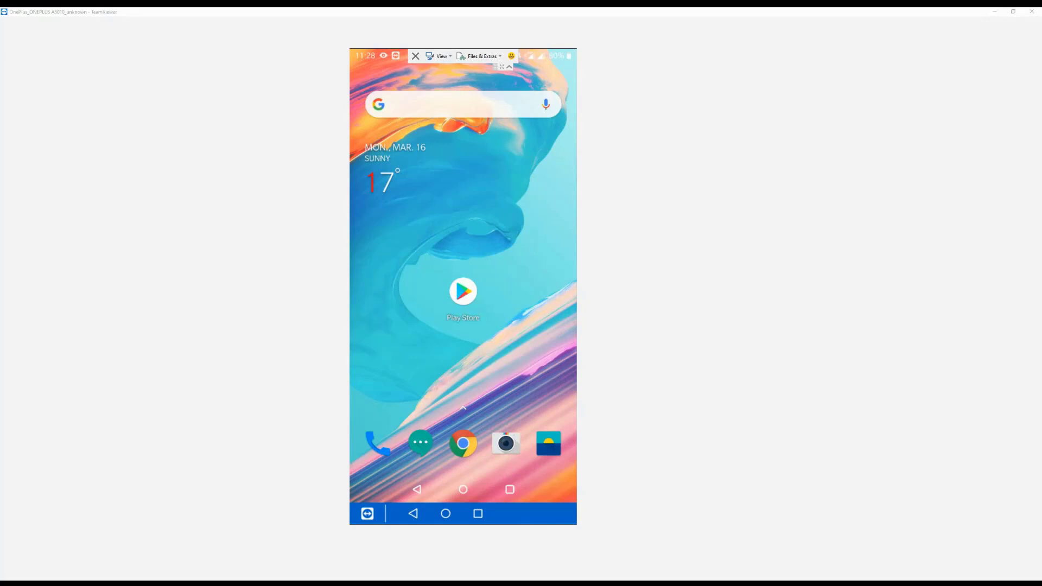
- Search the phone's Play Store for 3cx
{"action": "left_click", "coordinate": [462, 292]}
{"action": "left_click", "coordinate": [445, 77]}
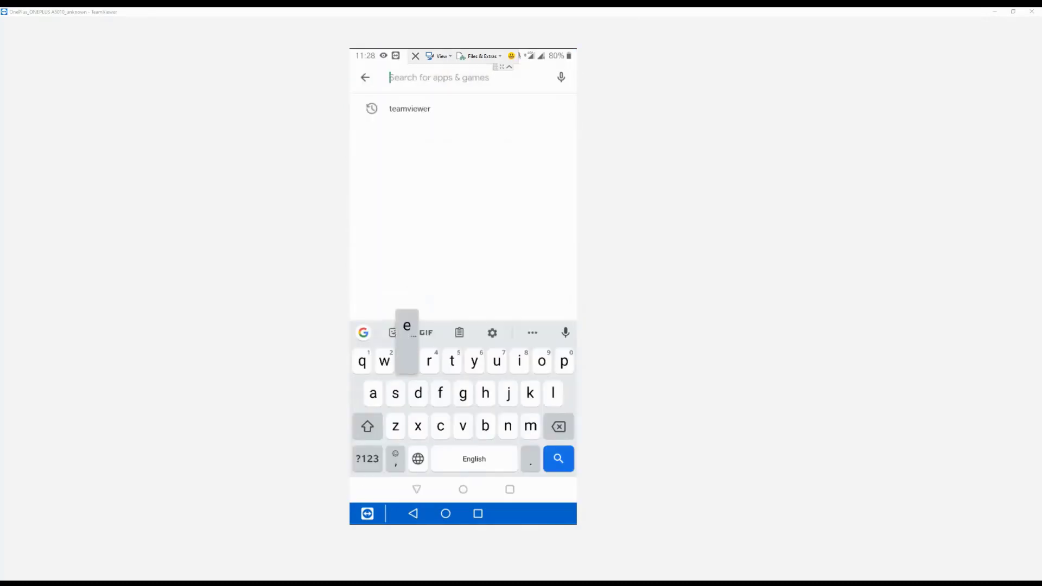
{"action": "type", "text": "3cx"}
{"action": "key", "text": "Return"}
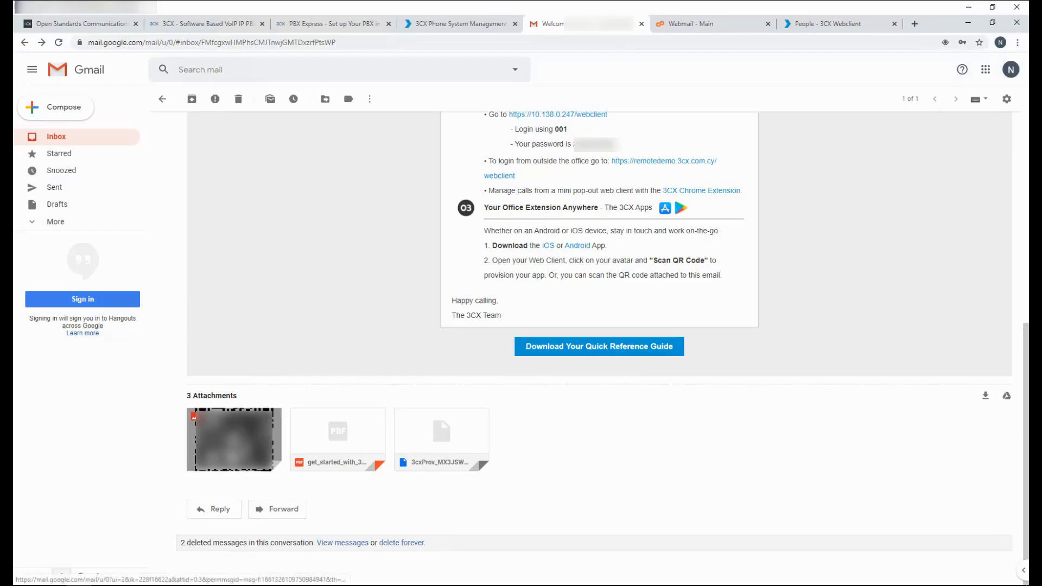
- Show the extension's provisioning QR code from the welcome e-mail, the web client's settings and the user avatar options
{"action": "left_click", "coordinate": [239, 434]}
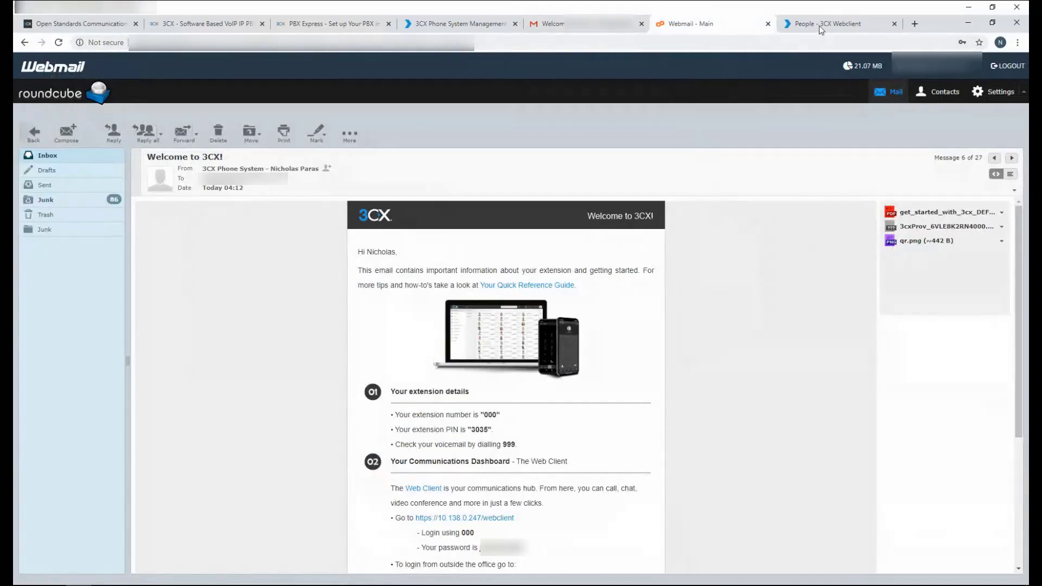
{"action": "left_click", "coordinate": [819, 25]}
{"action": "left_click", "coordinate": [53, 293]}
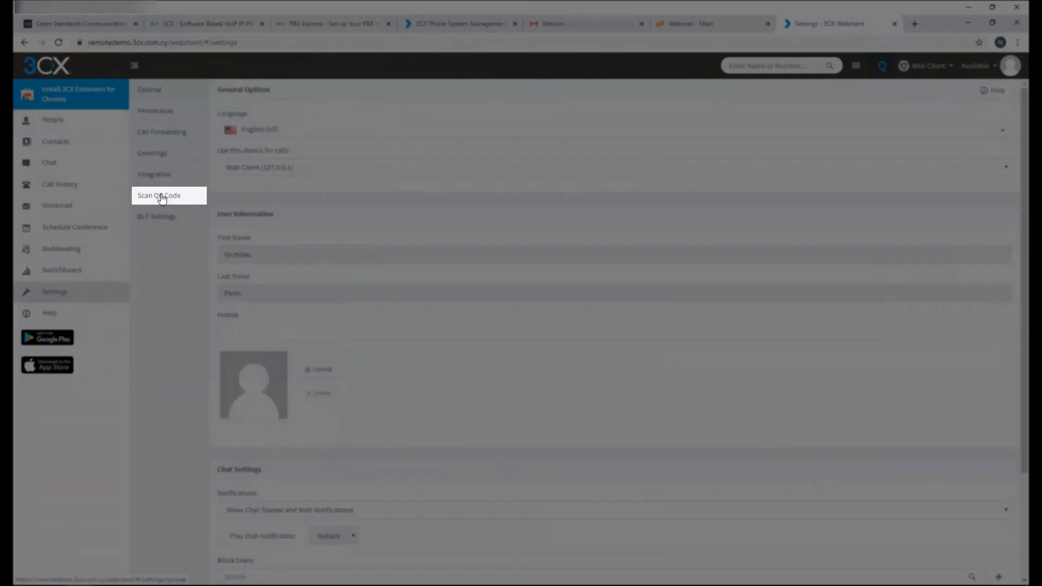
{"action": "left_click", "coordinate": [161, 197]}
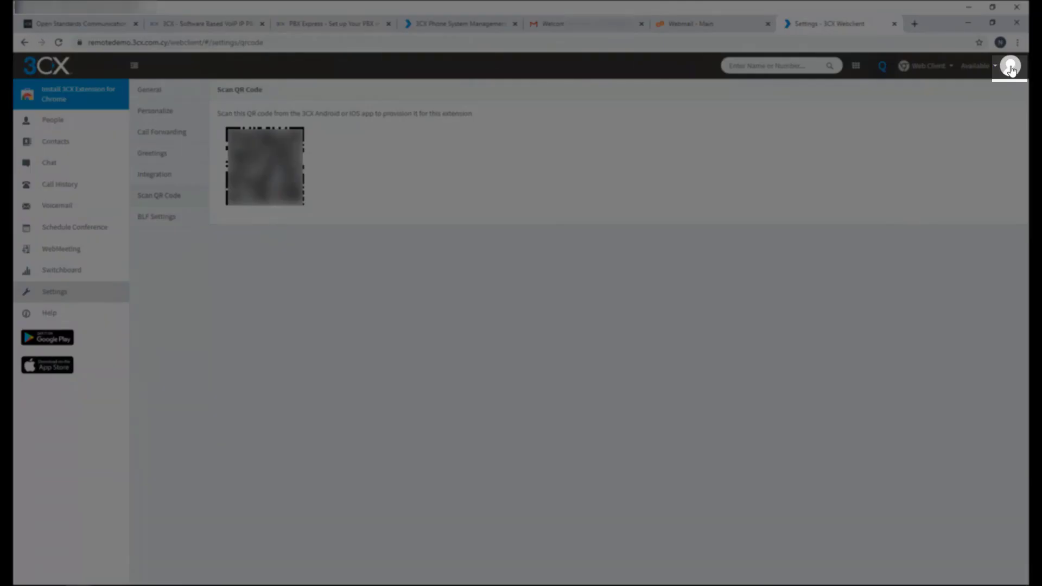
{"action": "left_click", "coordinate": [1010, 68]}
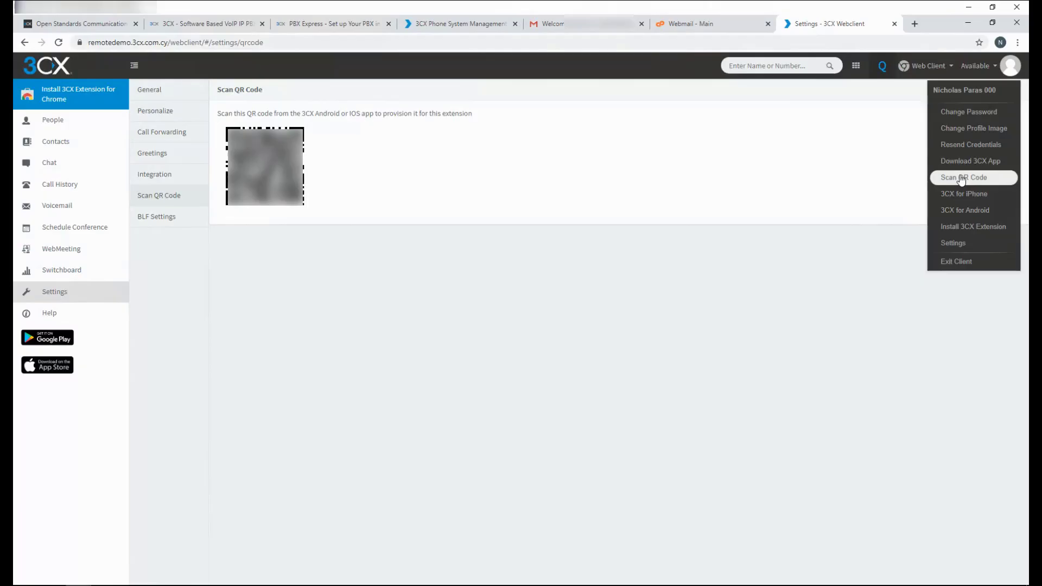
{"action": "left_click", "coordinate": [959, 174]}
{"action": "left_click", "coordinate": [579, 235]}
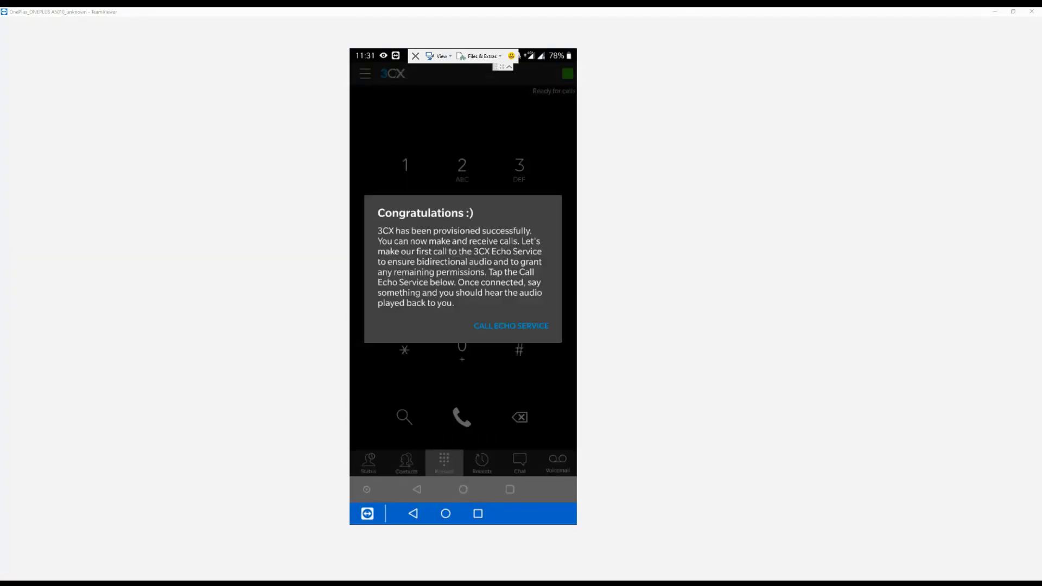
- Call the echo service from the 3CX phone app and grant the requested permissions, including making and managing phone calls
{"action": "left_click", "coordinate": [510, 326]}
{"action": "left_click", "coordinate": [514, 293]}
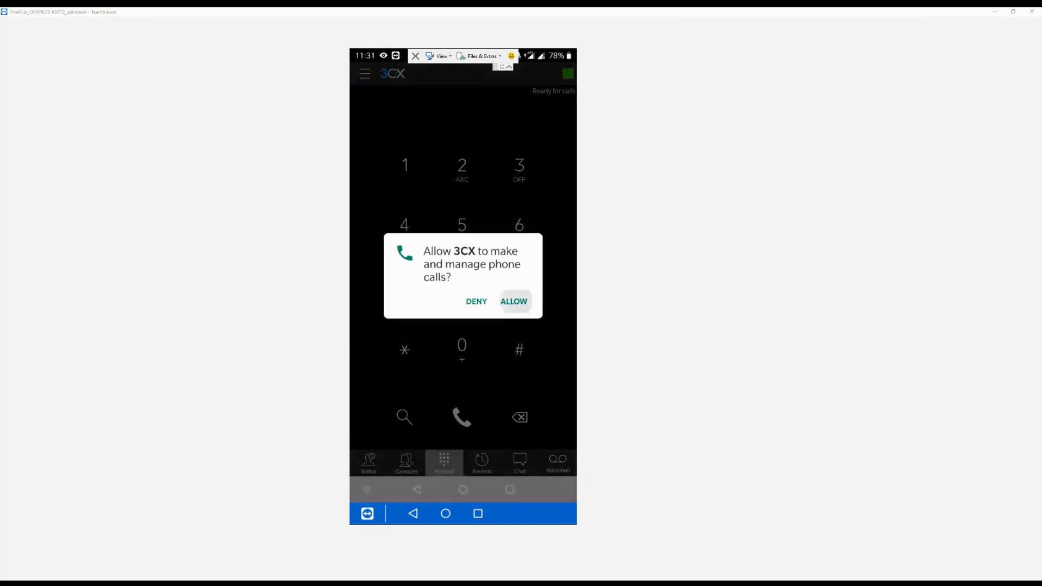
{"action": "left_click", "coordinate": [514, 288]}
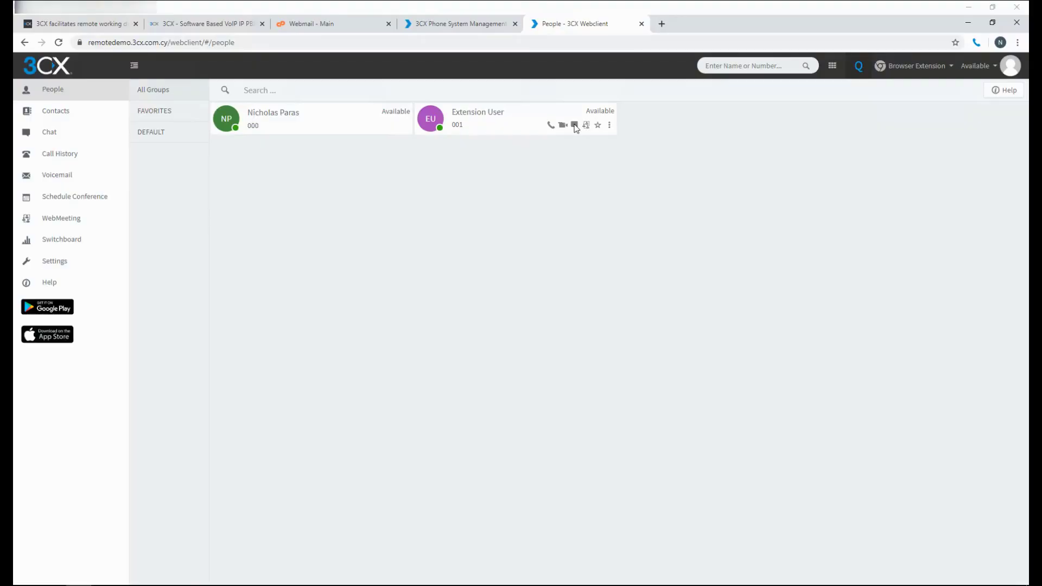
- Open a chat with Extension User (001) in the web client and send the message "Hello how are you?"
{"action": "left_click", "coordinate": [574, 127]}
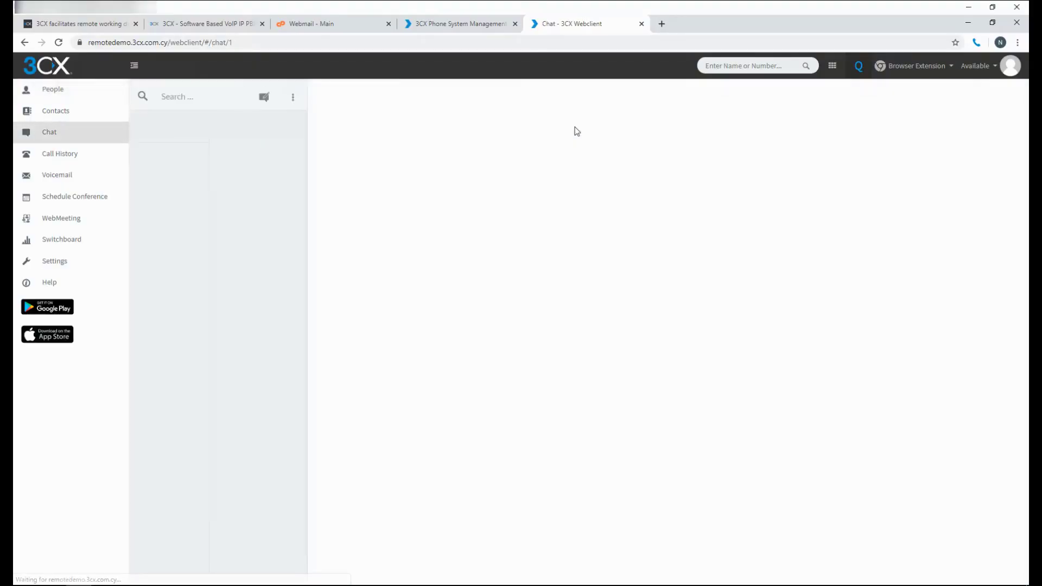
{"action": "left_click", "coordinate": [264, 98]}
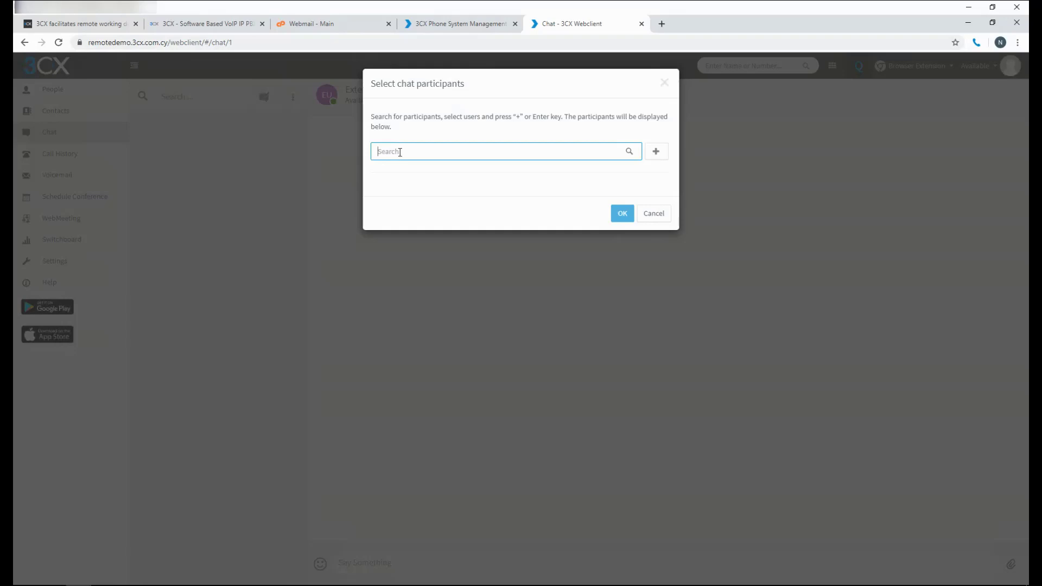
{"action": "left_click", "coordinate": [654, 214]}
{"action": "left_click", "coordinate": [358, 564]}
{"action": "type", "text": "H"}
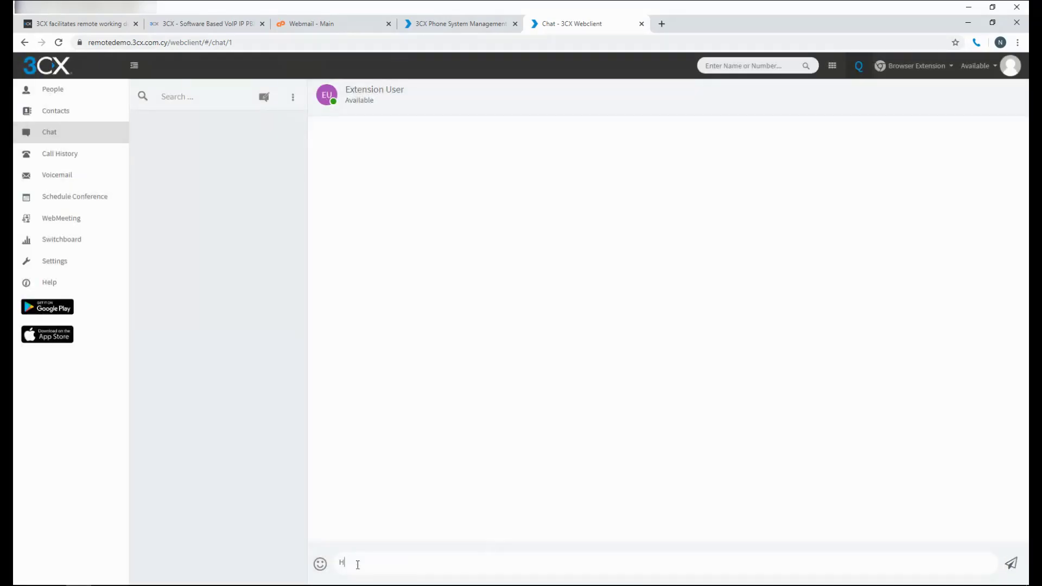
{"action": "type", "text": "ello how are you?"}
{"action": "key", "text": "Return"}
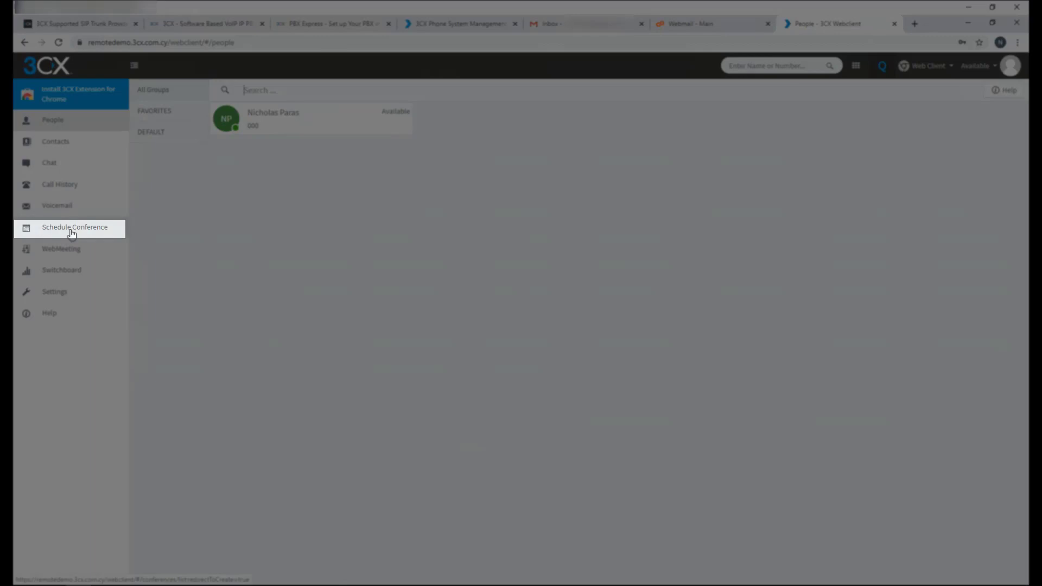
- Start a new video conference set to begin now, with subject "Demo Webmeeting" and participant notes "This is a test"
{"action": "left_click", "coordinate": [72, 232]}
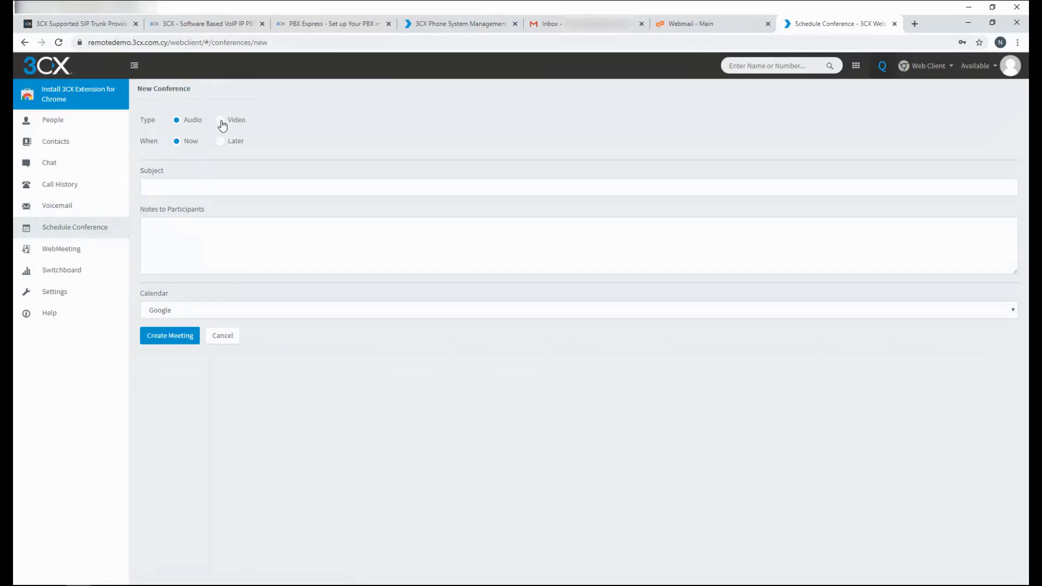
{"action": "left_click", "coordinate": [221, 121]}
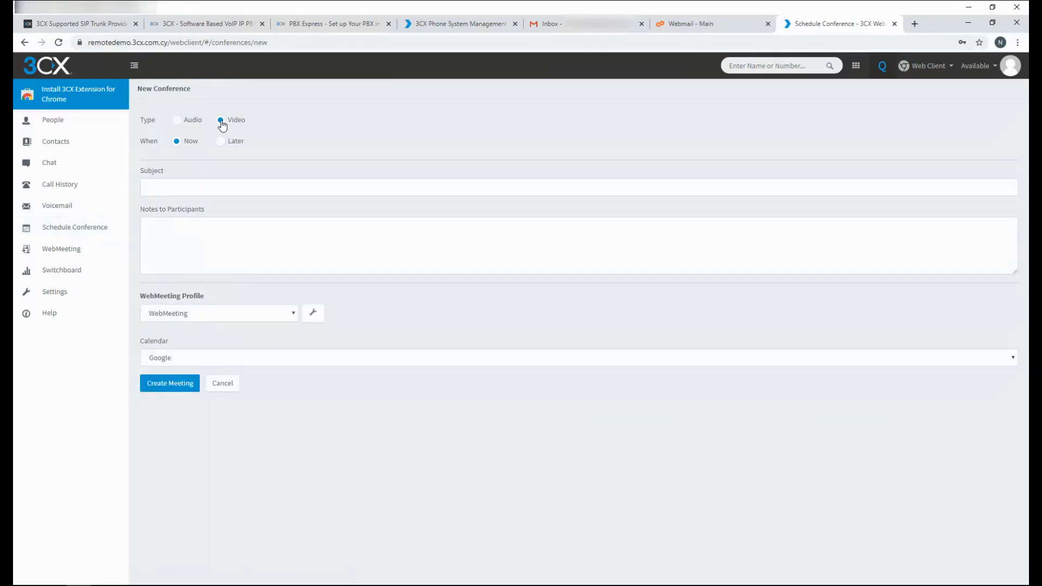
{"action": "left_click", "coordinate": [220, 143]}
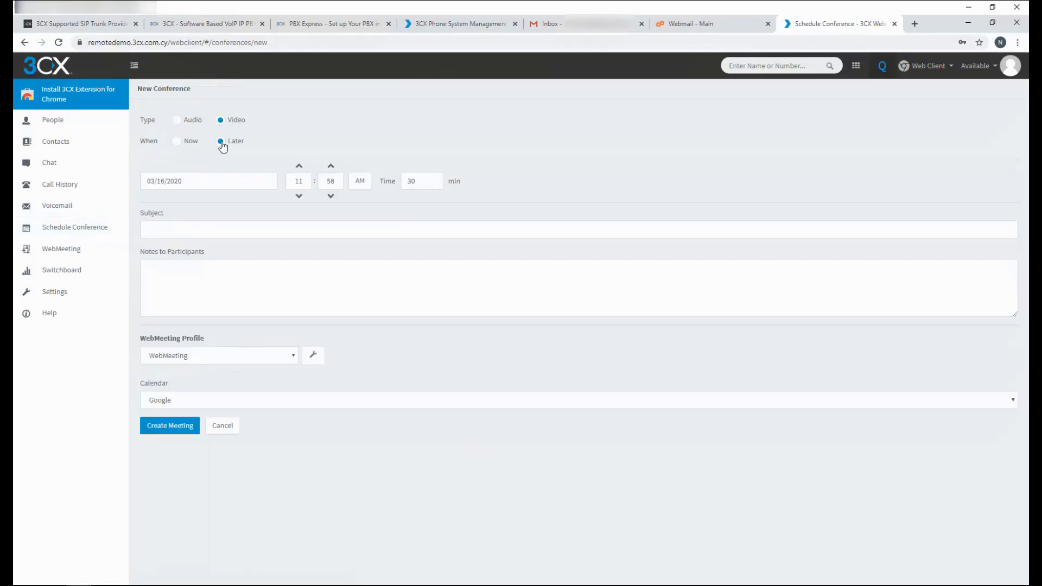
{"action": "left_click", "coordinate": [176, 142]}
{"action": "left_click", "coordinate": [205, 188]}
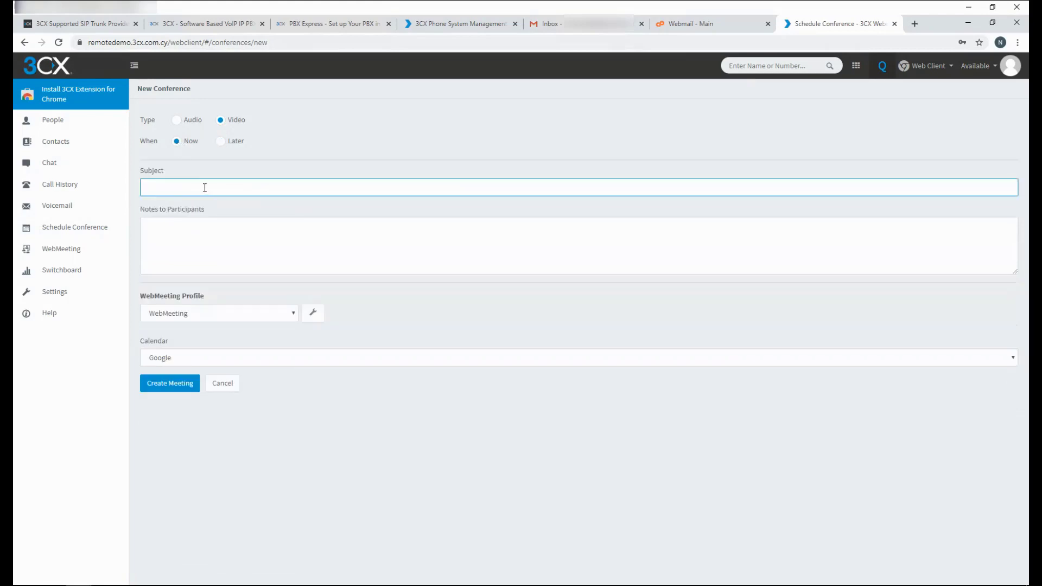
{"action": "type", "text": "Demo Webmeeting"}
{"action": "left_click", "coordinate": [213, 230]}
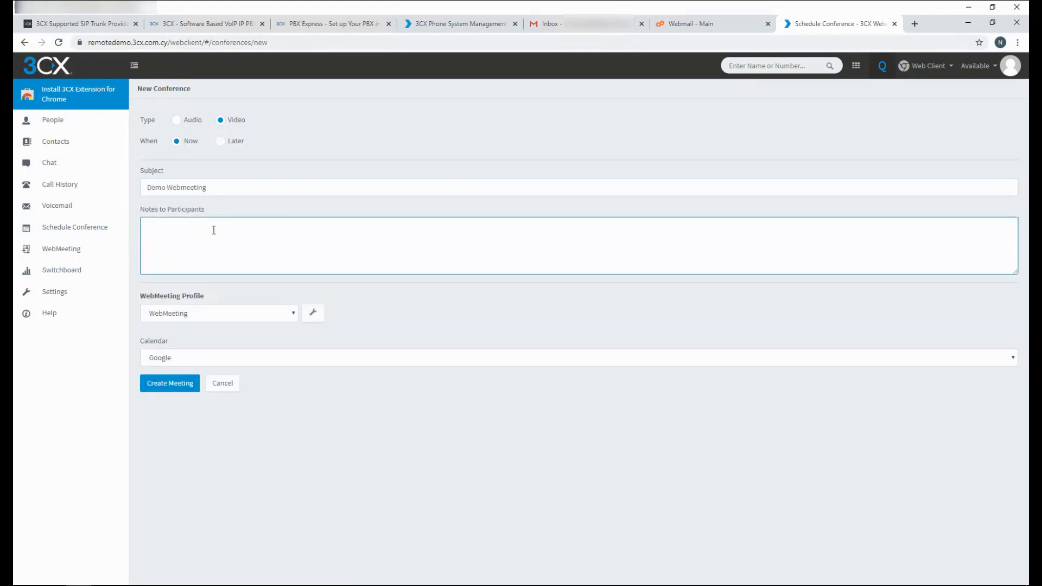
{"action": "type", "text": "This is a test"}
- Use the Webinar (Classroom) profile and the 3CX (direct eMail) calendar option, and add a participant by e-mail address
{"action": "left_click", "coordinate": [288, 314]}
{"action": "left_click", "coordinate": [201, 339]}
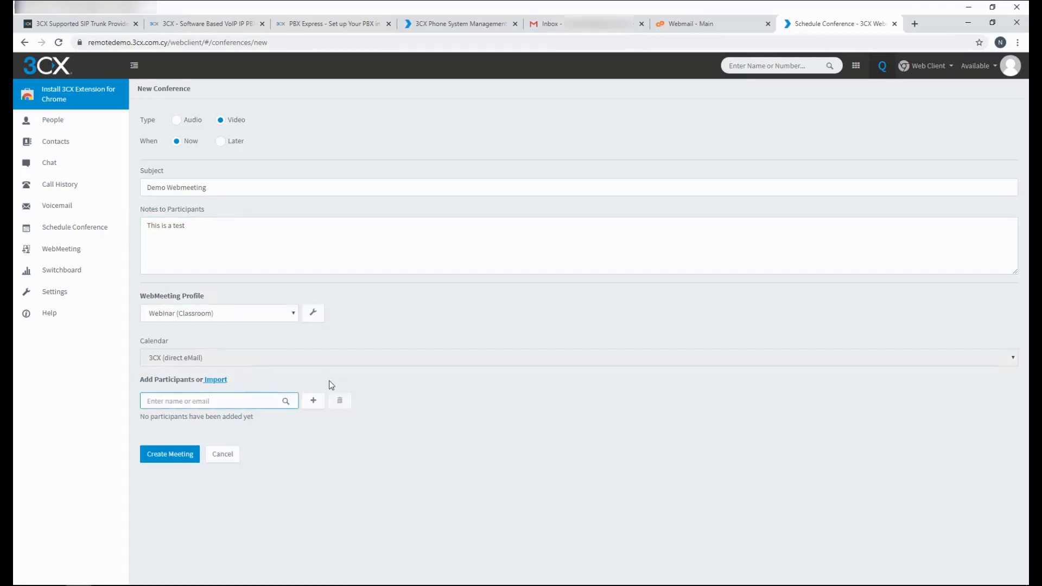
{"action": "key", "text": "ctrl+v"}
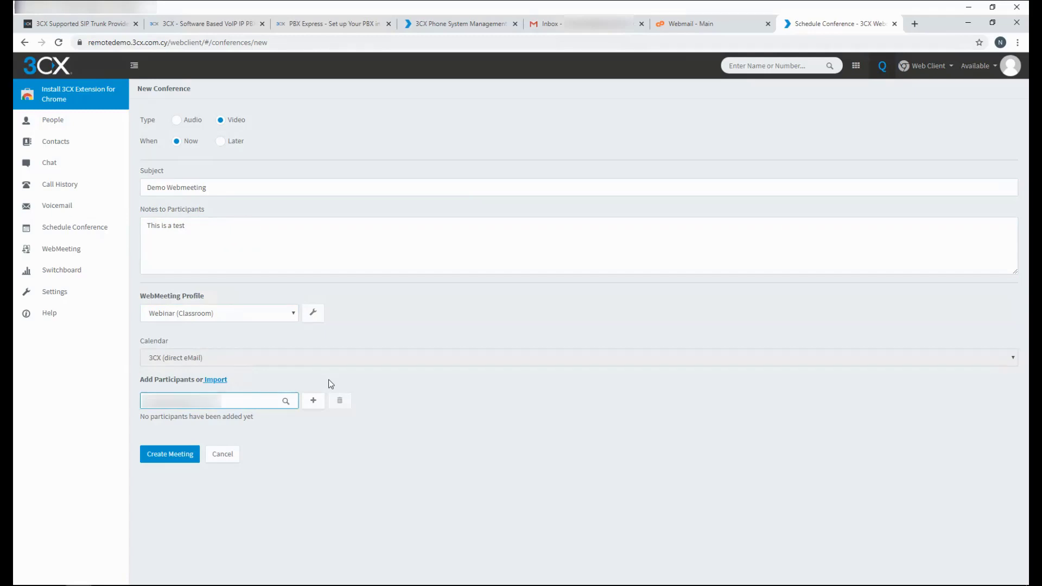
{"action": "left_click", "coordinate": [313, 401]}
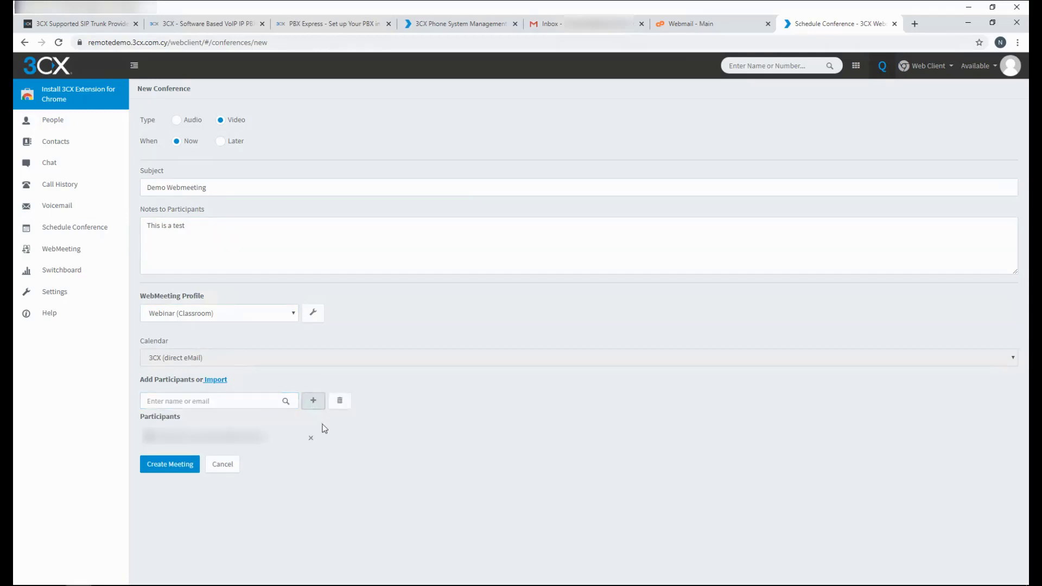
- Create the Demo Webmeeting and join it, accepting the WebMeeting privacy policy
{"action": "left_click", "coordinate": [164, 465]}
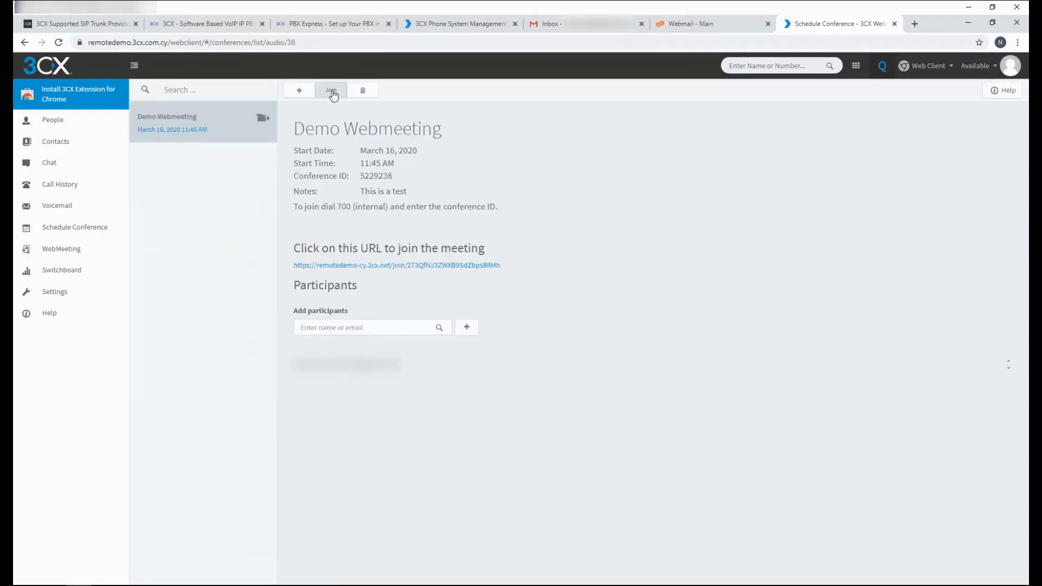
{"action": "left_click", "coordinate": [332, 94]}
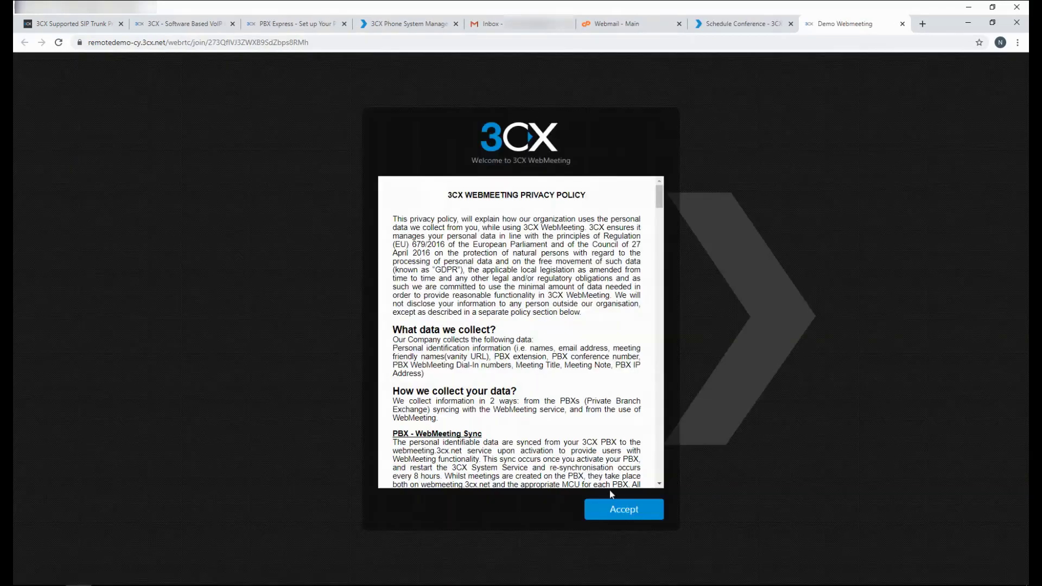
{"action": "left_click", "coordinate": [630, 510]}
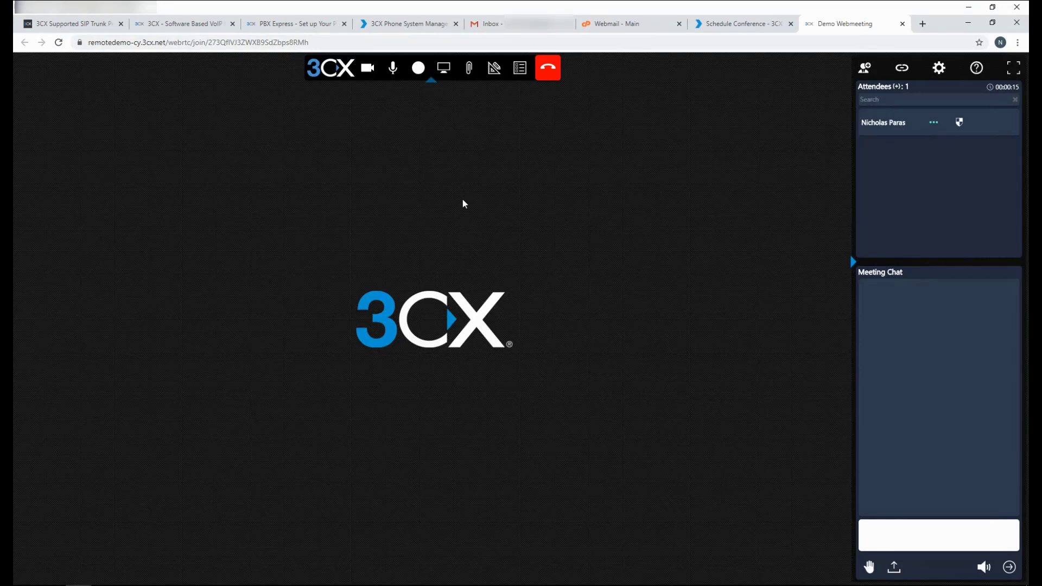
- Examine the meeting's shared documents repository, whiteboard templates and participant invitation options, leaving them all unchanged
{"action": "left_click", "coordinate": [469, 67]}
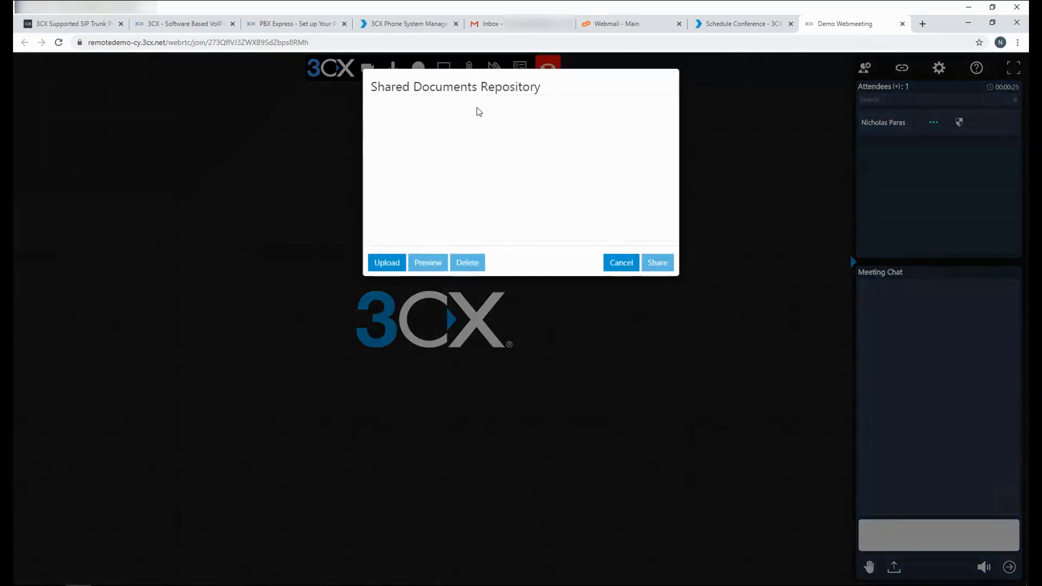
{"action": "left_click", "coordinate": [622, 264]}
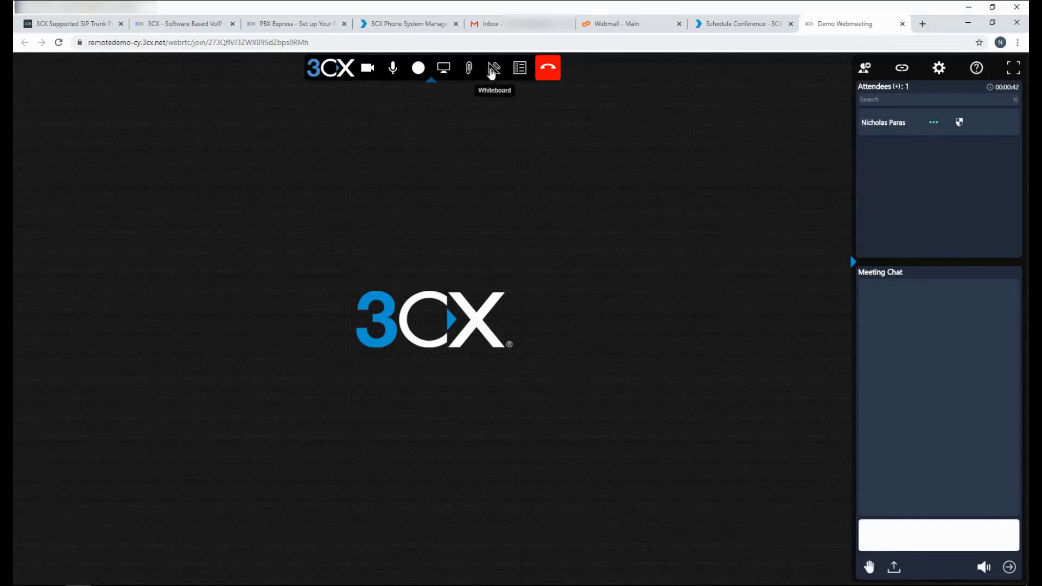
{"action": "left_click", "coordinate": [492, 70]}
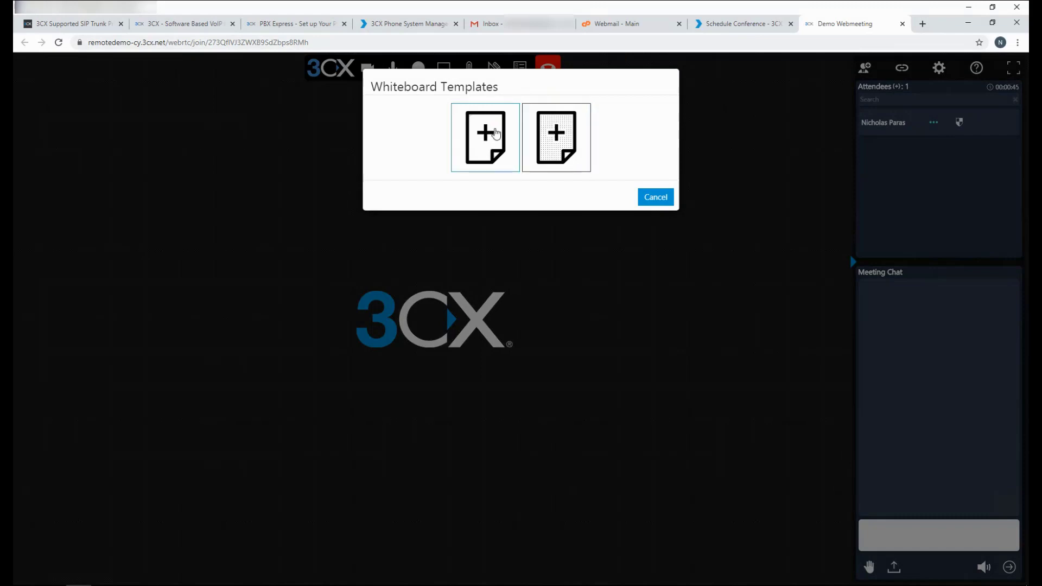
{"action": "left_click", "coordinate": [657, 199]}
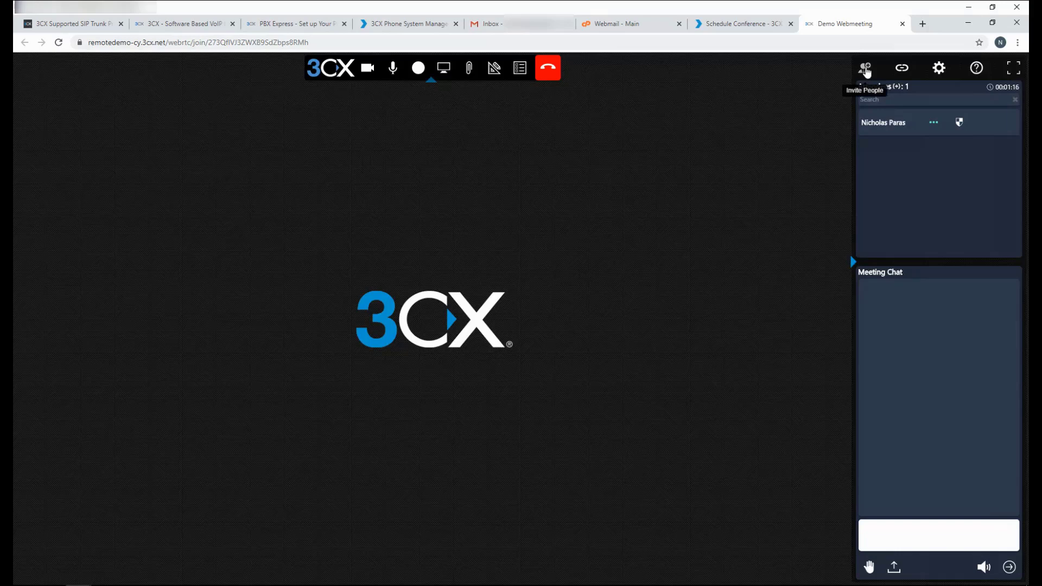
{"action": "left_click", "coordinate": [866, 70]}
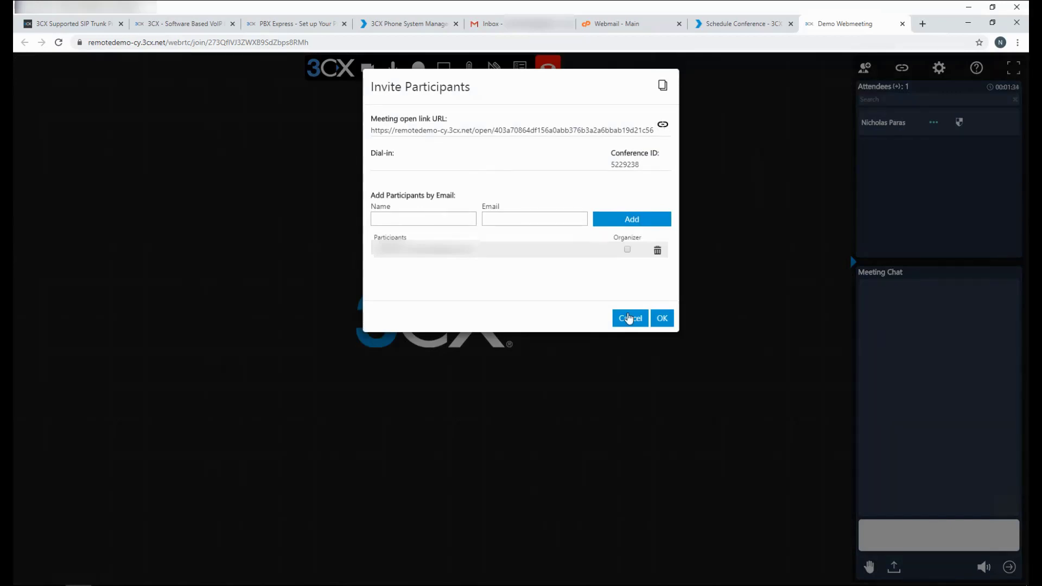
{"action": "left_click", "coordinate": [629, 319]}
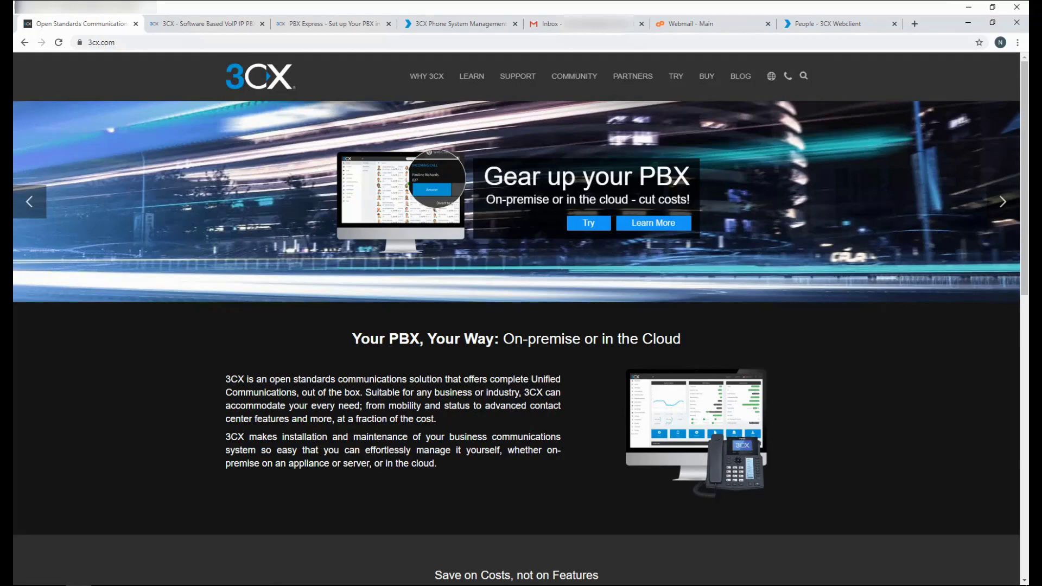
- In the phone system management console, add a SIP trunk for US provider CallCentric and enter the main trunk number
{"action": "mouse_move", "coordinate": [517, 76]}
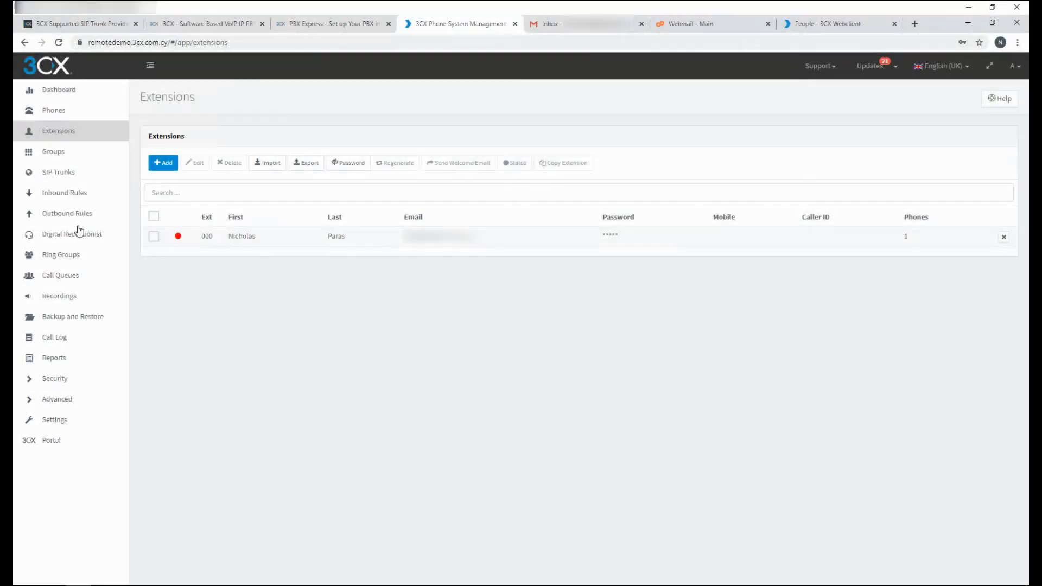
{"action": "left_click", "coordinate": [51, 173]}
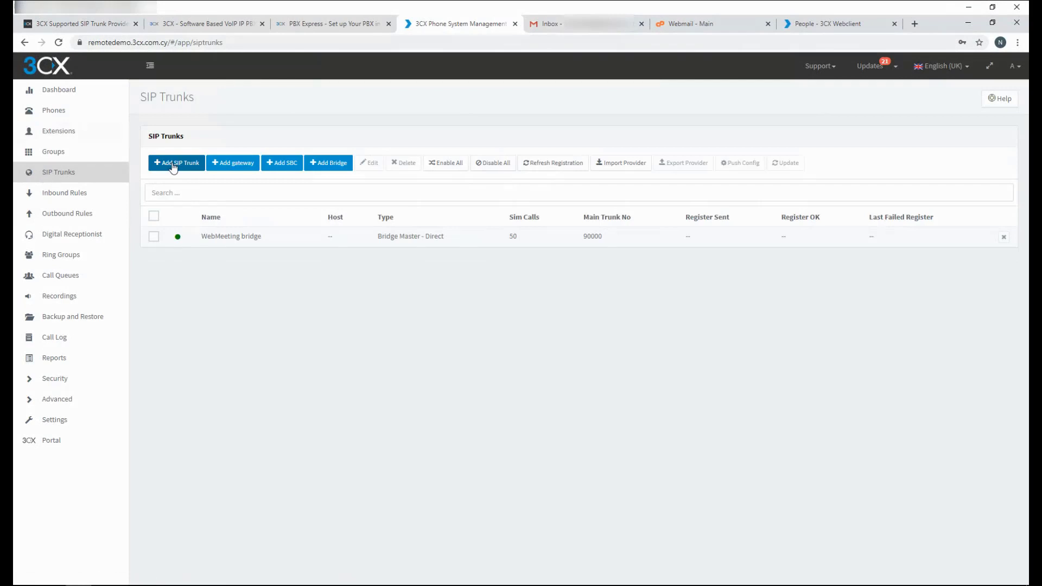
{"action": "left_click", "coordinate": [174, 166]}
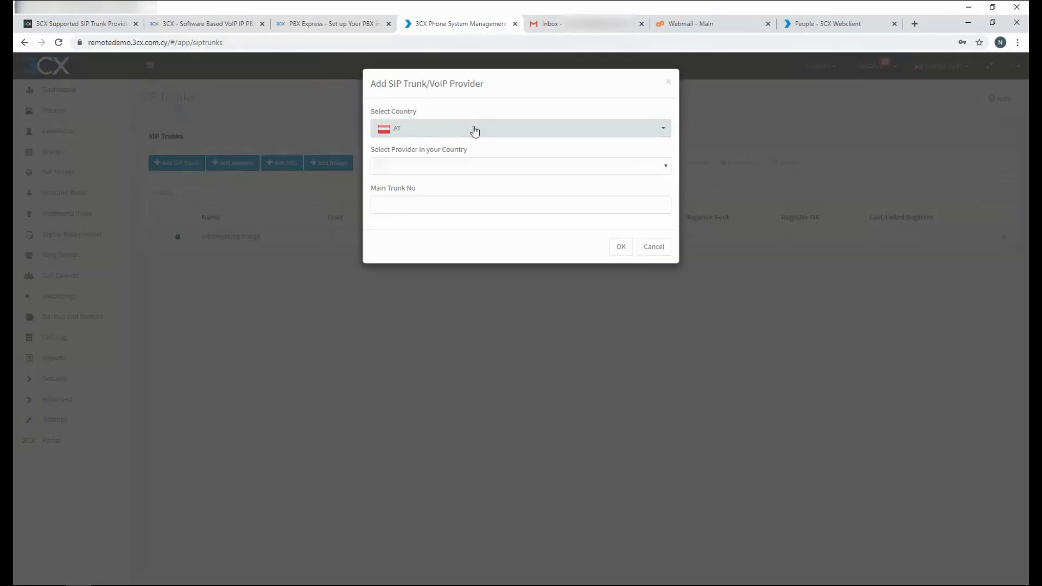
{"action": "left_click", "coordinate": [456, 169]}
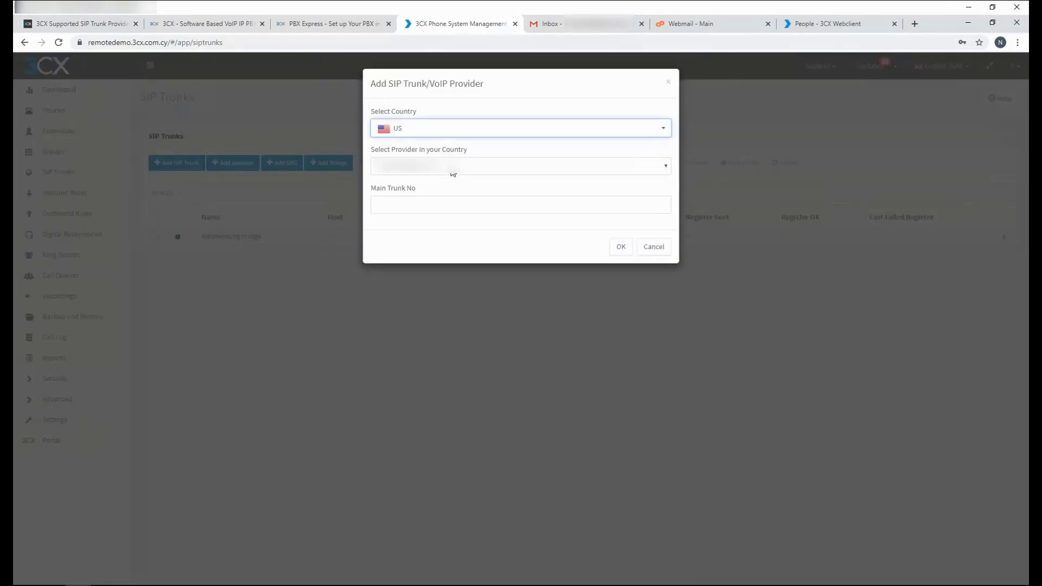
{"action": "left_click", "coordinate": [453, 170]}
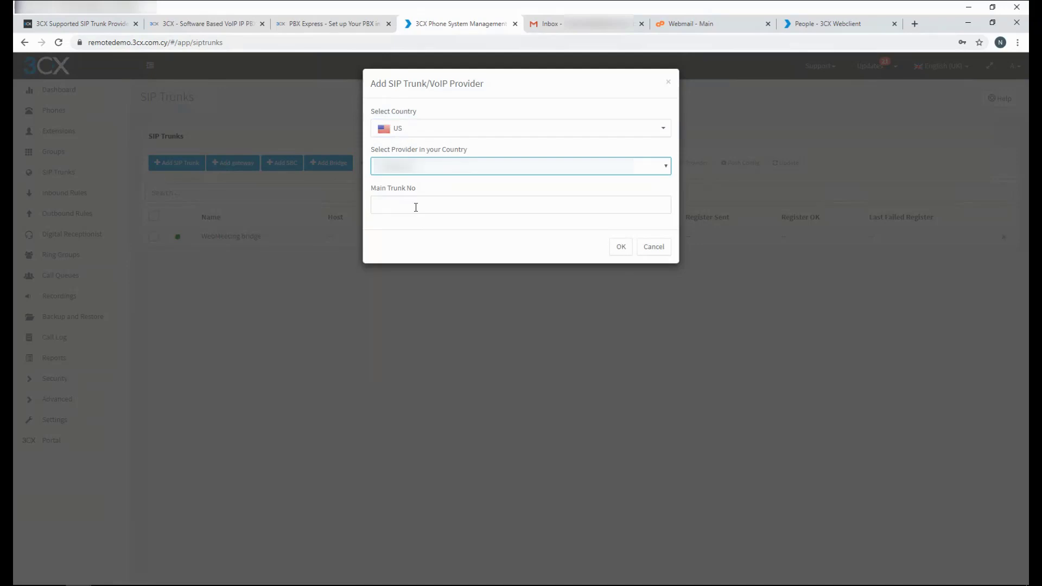
{"action": "left_click", "coordinate": [416, 208]}
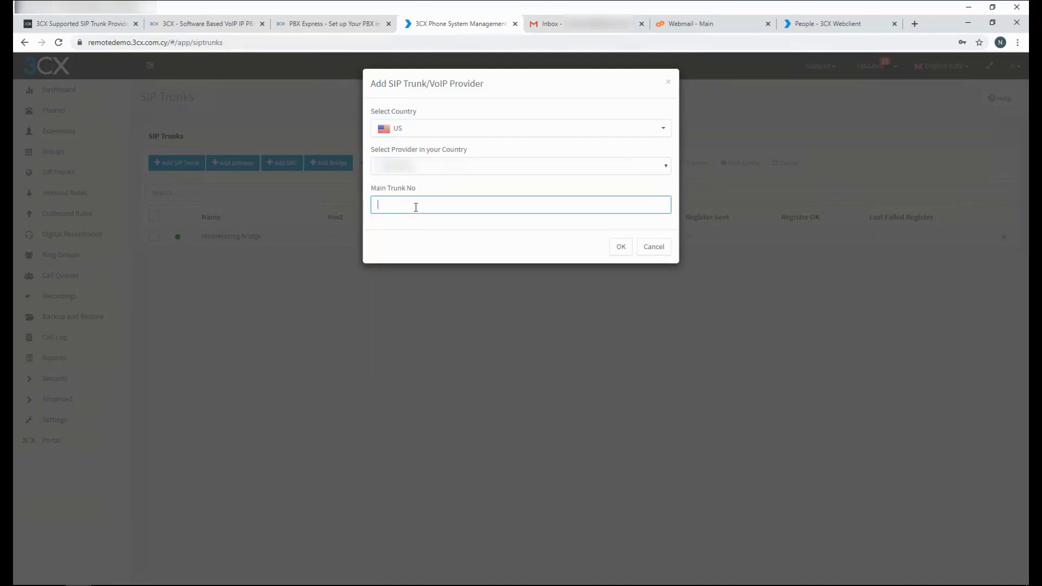
{"action": "key", "text": "Return"}
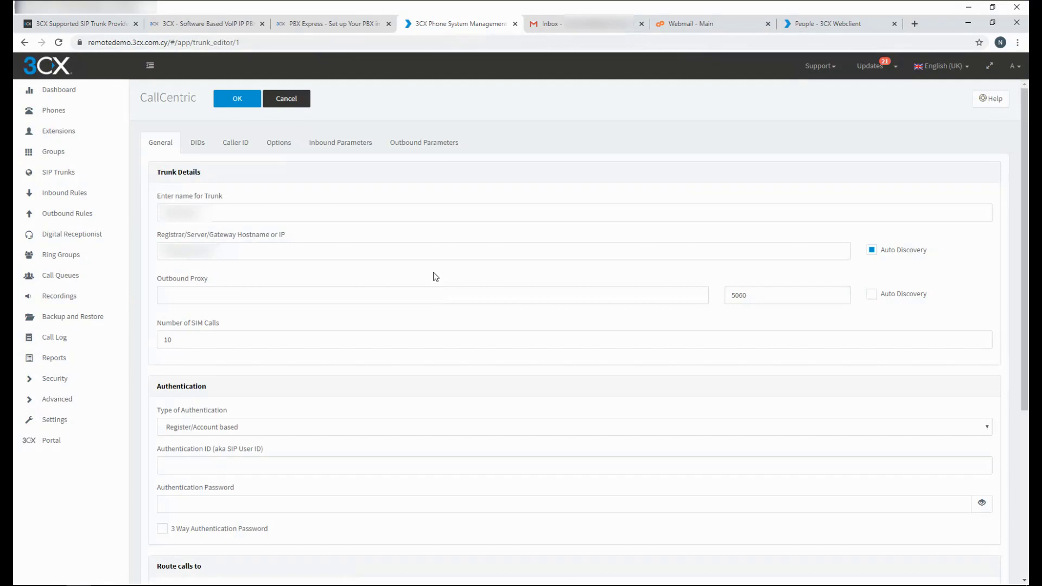
- Enter the trunk's authentication ID and authentication password, and save the SIP trunk
{"action": "key", "text": "ctrl+v"}
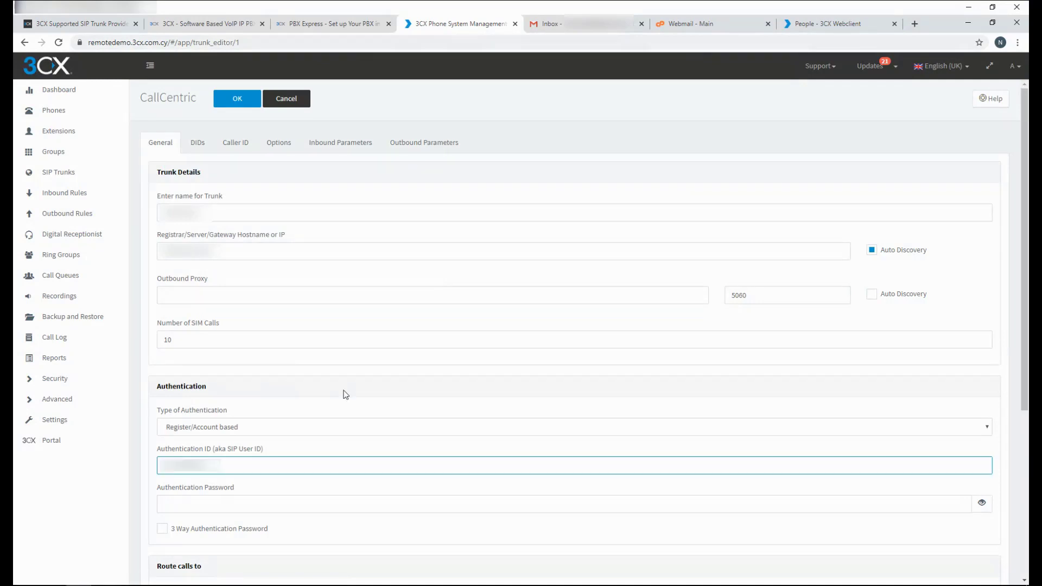
{"action": "left_click", "coordinate": [237, 506]}
{"action": "key", "text": "ctrl+v"}
{"action": "left_click", "coordinate": [257, 101]}
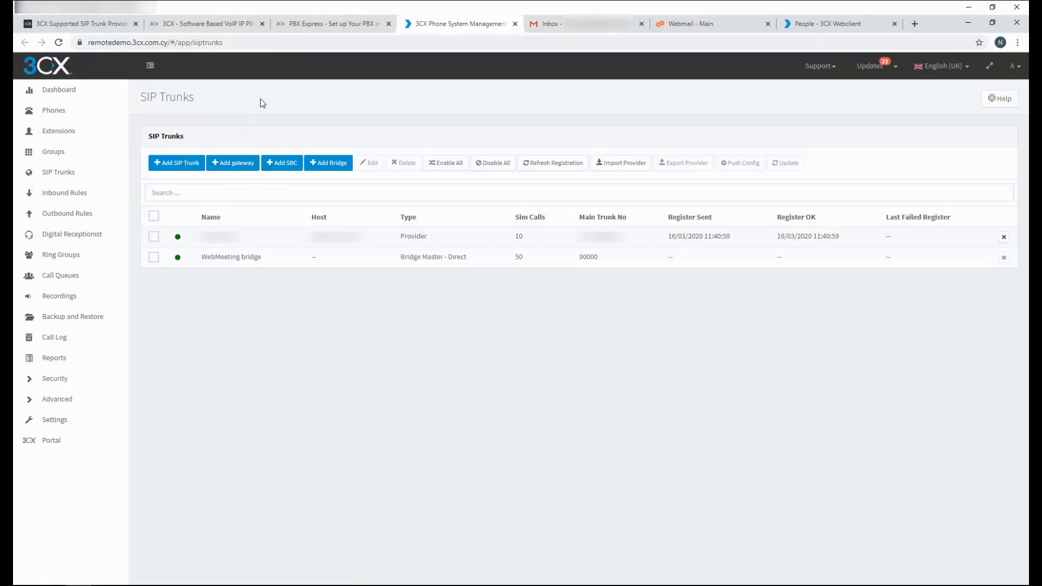
- Add an outbound rule "Outgoing Calls" for numbers with prefix 0-9,+, with route 1 through the new SIP trunk, and save it
{"action": "left_click", "coordinate": [72, 213]}
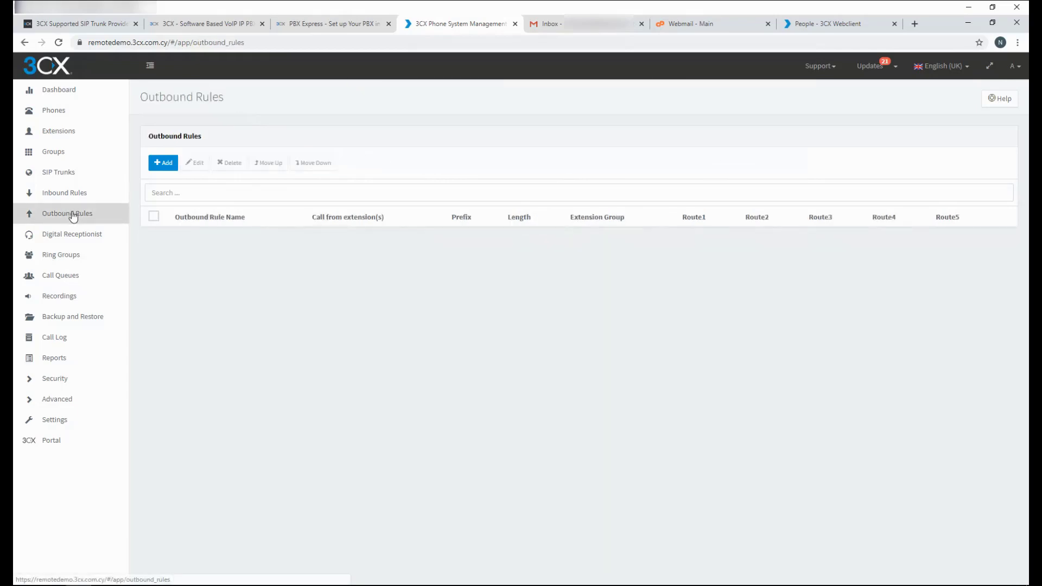
{"action": "left_click", "coordinate": [162, 163]}
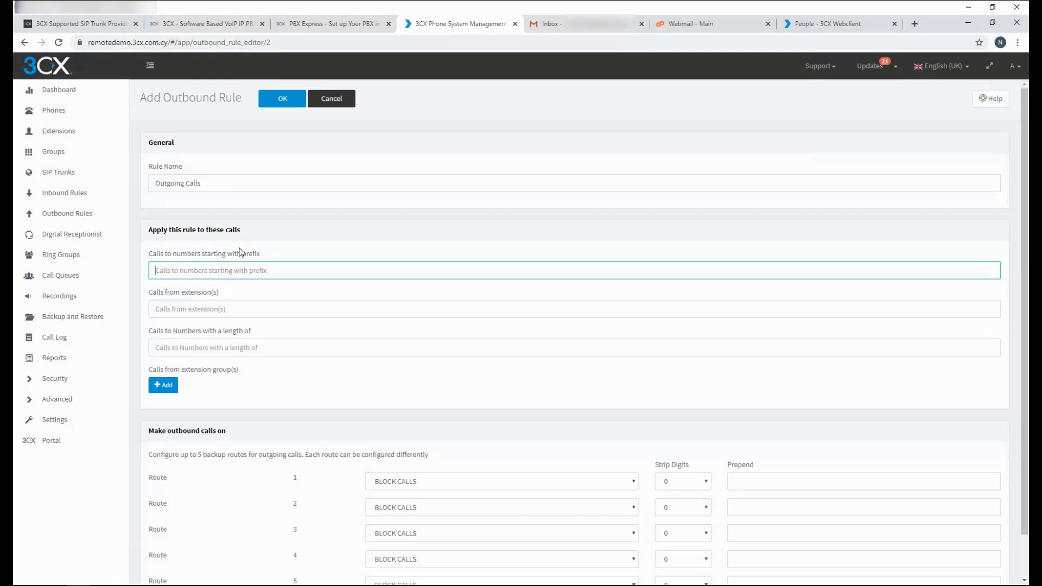
{"action": "type", "text": "0-9,+"}
{"action": "left_click", "coordinate": [380, 481]}
{"action": "left_click", "coordinate": [377, 505]}
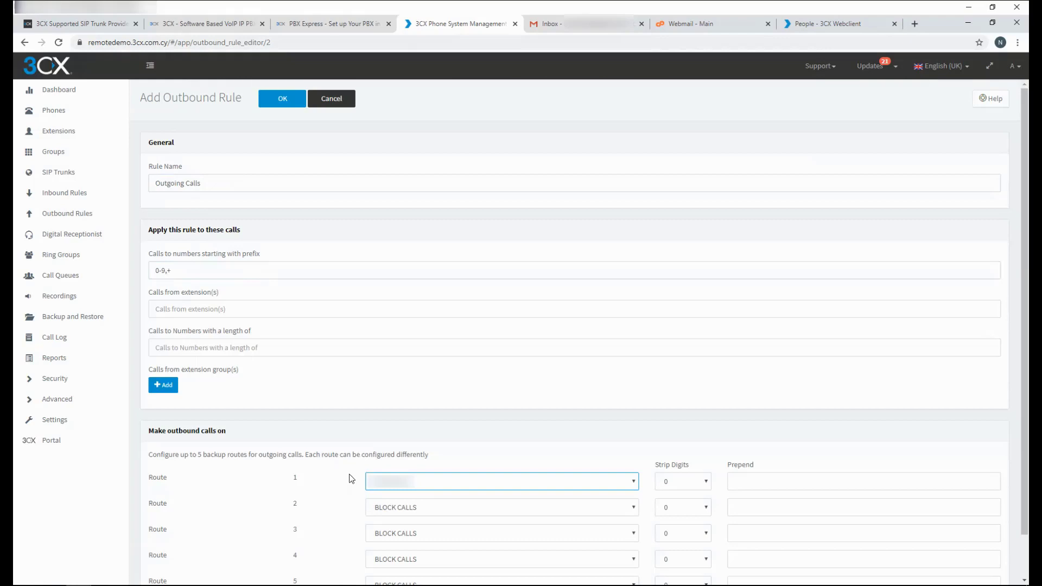
{"action": "left_click", "coordinate": [287, 98]}
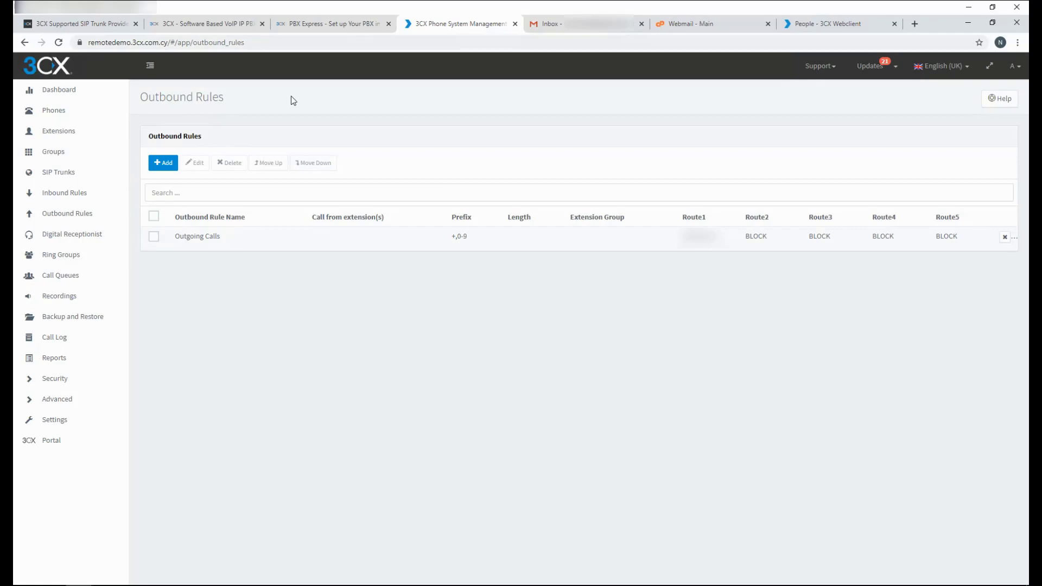
- Check the allowed country codes in the security settings and save them with Europe as the allowed region
{"action": "left_click", "coordinate": [44, 380]}
{"action": "left_click", "coordinate": [55, 419]}
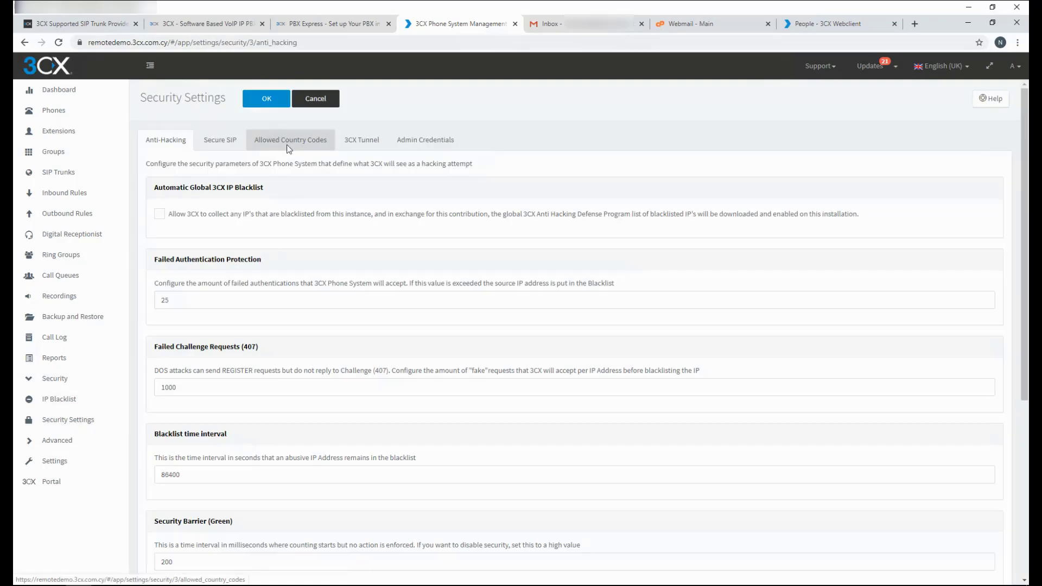
{"action": "left_click", "coordinate": [289, 145]}
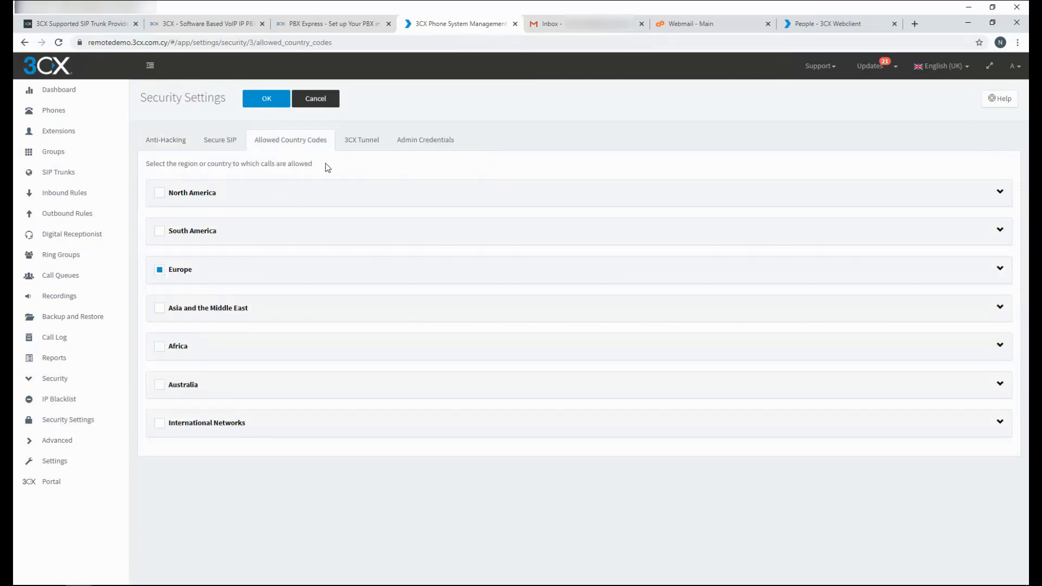
{"action": "left_click", "coordinate": [266, 99]}
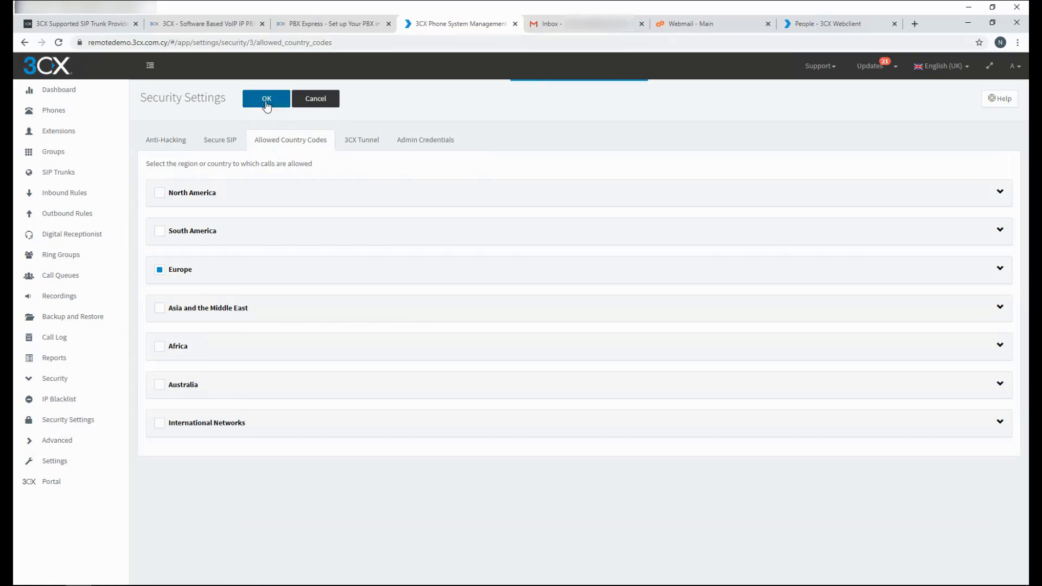